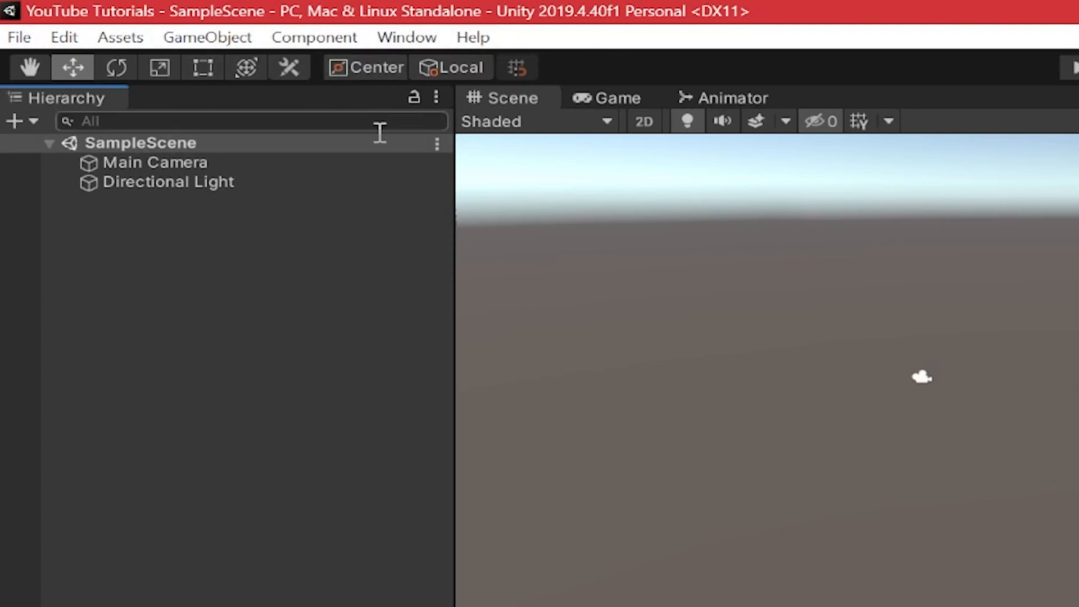
Open the Package Manager, dock it beside the Scene tabs, and switch its list to My Assets.
click(407, 38)
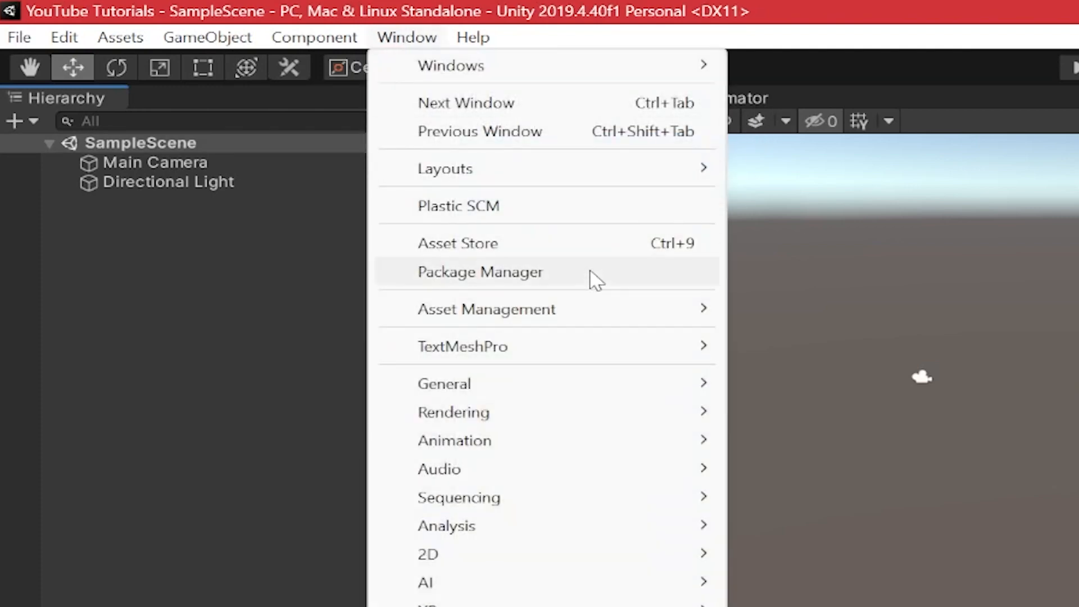
click(495, 275)
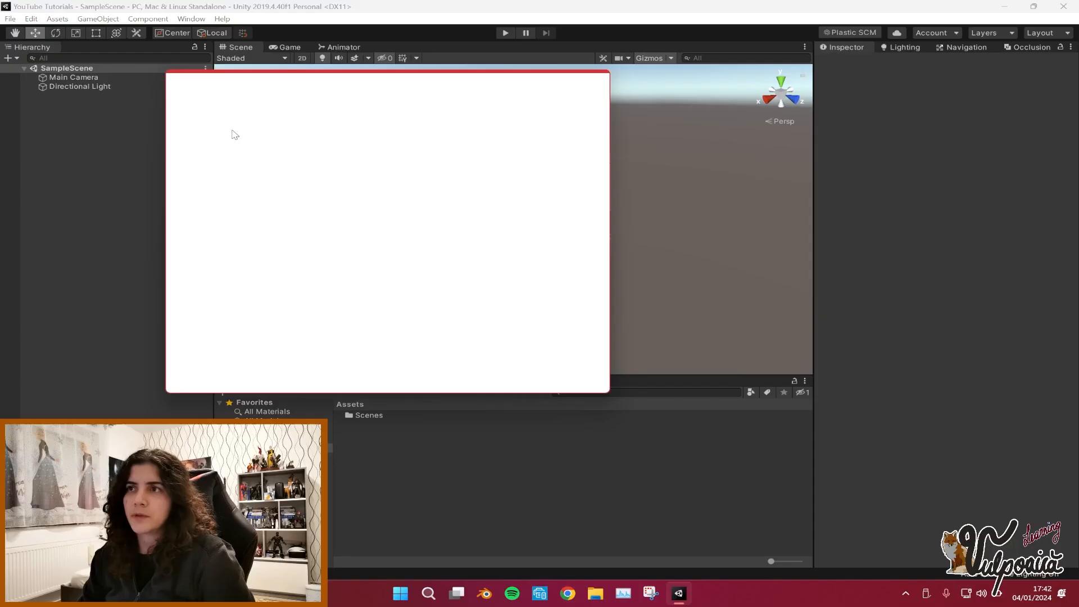
drag(209, 78, 392, 52)
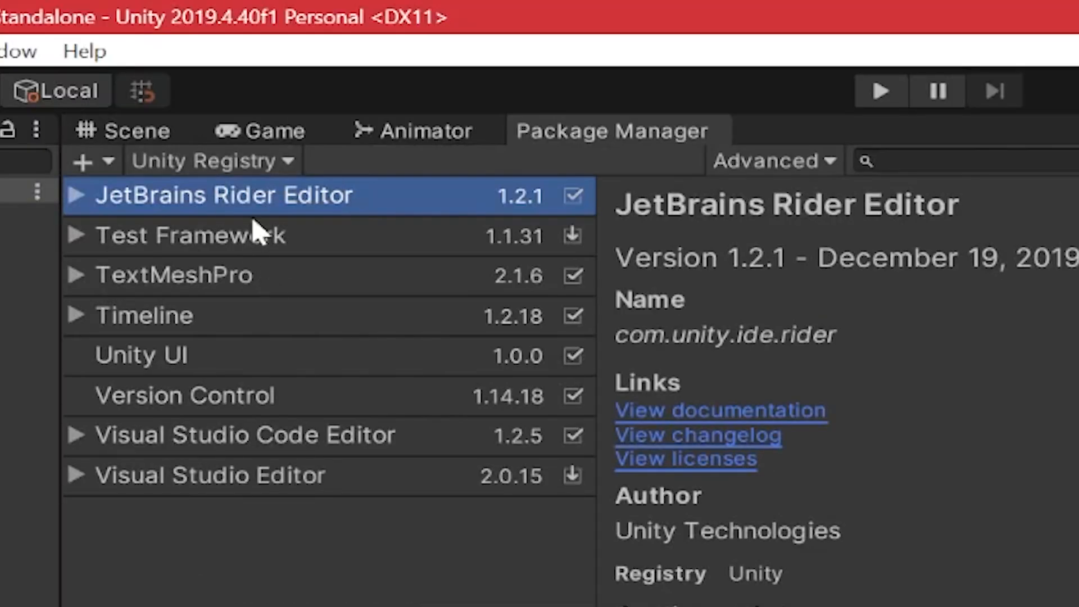
click(242, 163)
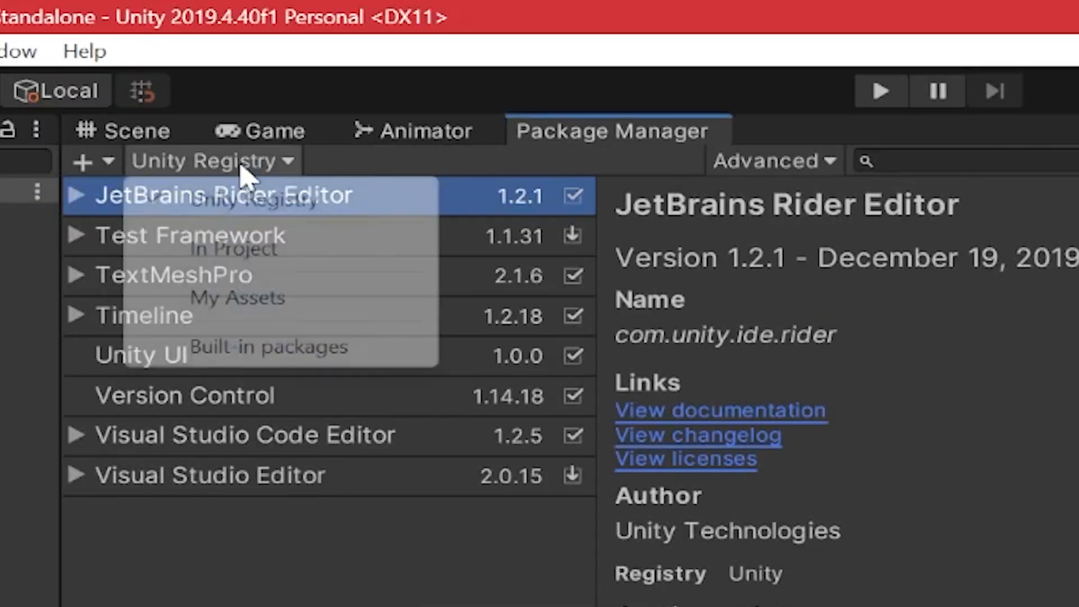
click(288, 301)
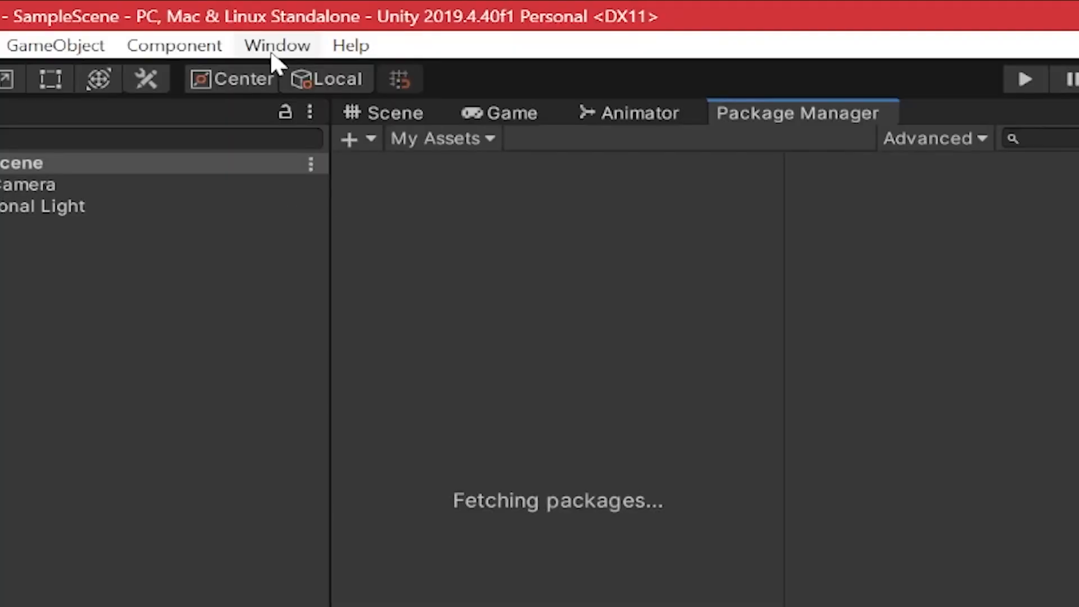
Open the Asset Store and search it for playmaker.
click(287, 51)
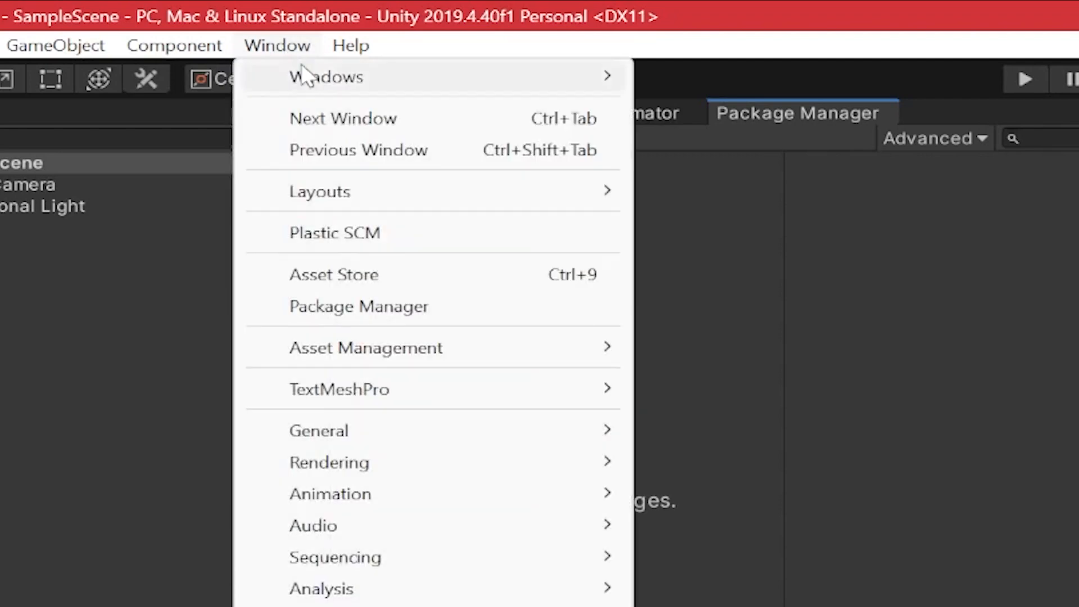
click(416, 284)
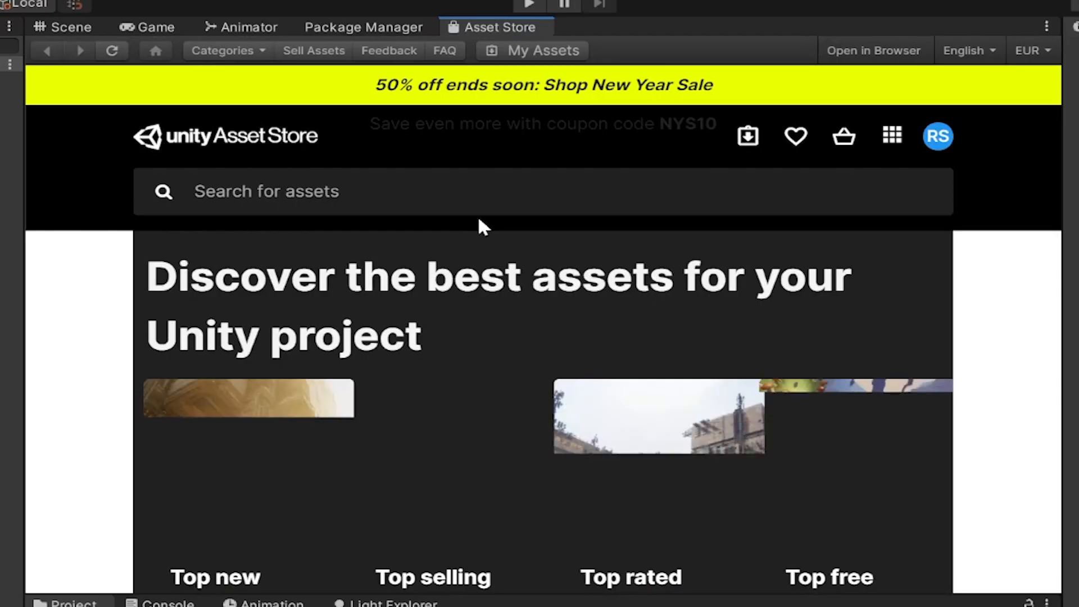
click(379, 201)
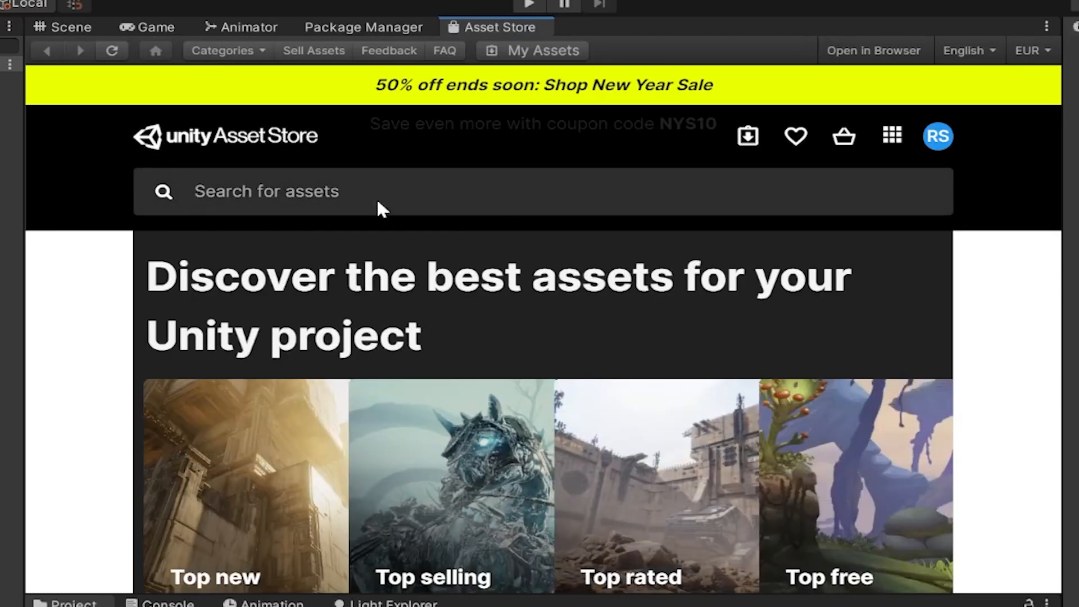
text(playmaker)
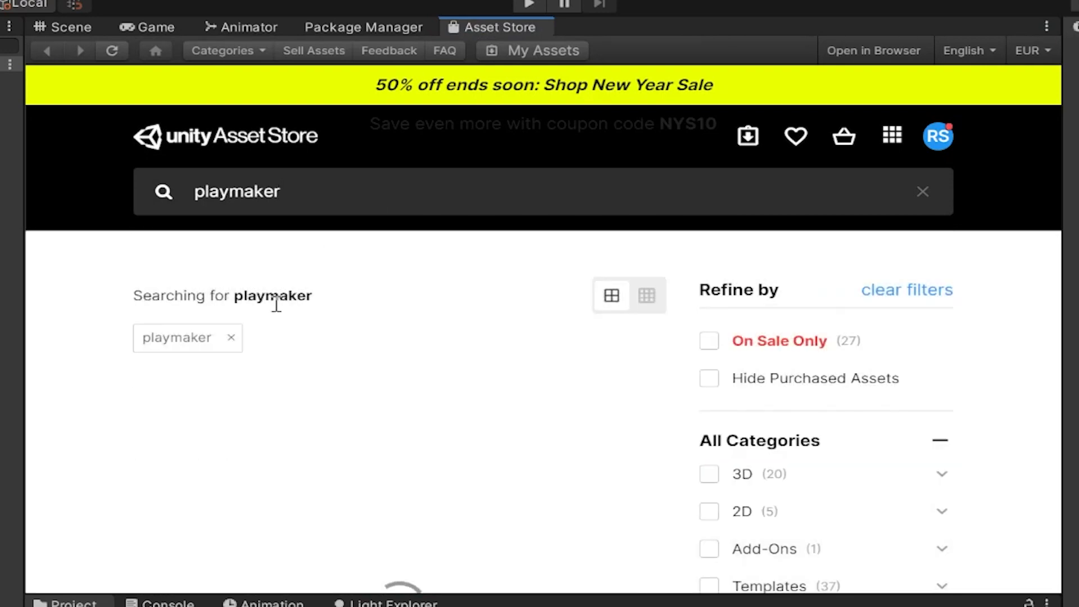
Scroll through the playmaker search results to find the Playmaker asset.
scroll(450, 360, down, 3)
scroll(422, 405, down, 2)
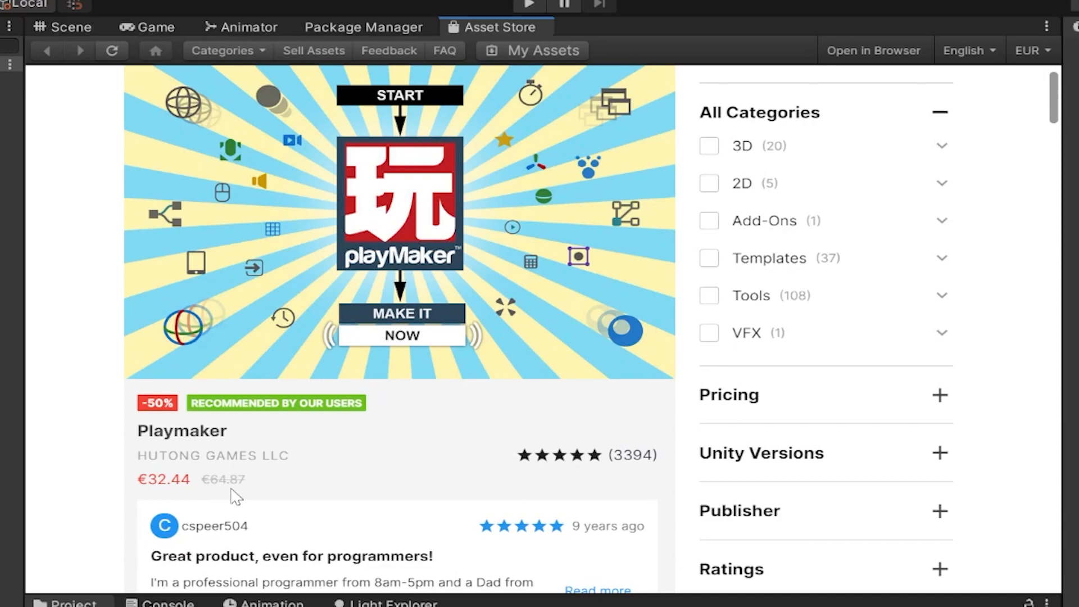
scroll(298, 480, down, 2)
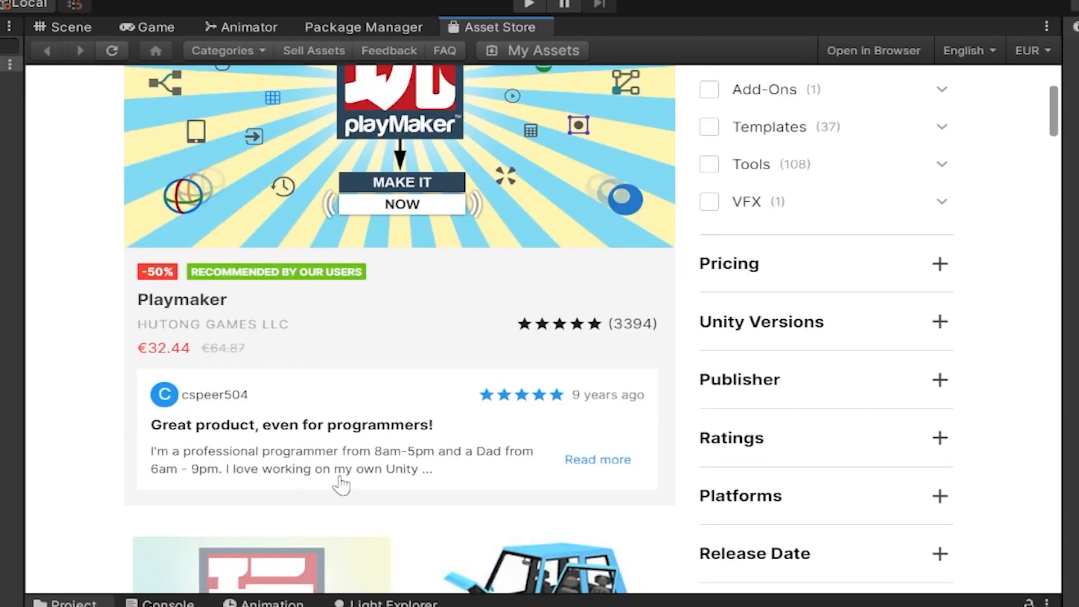
scroll(379, 481, up, 4)
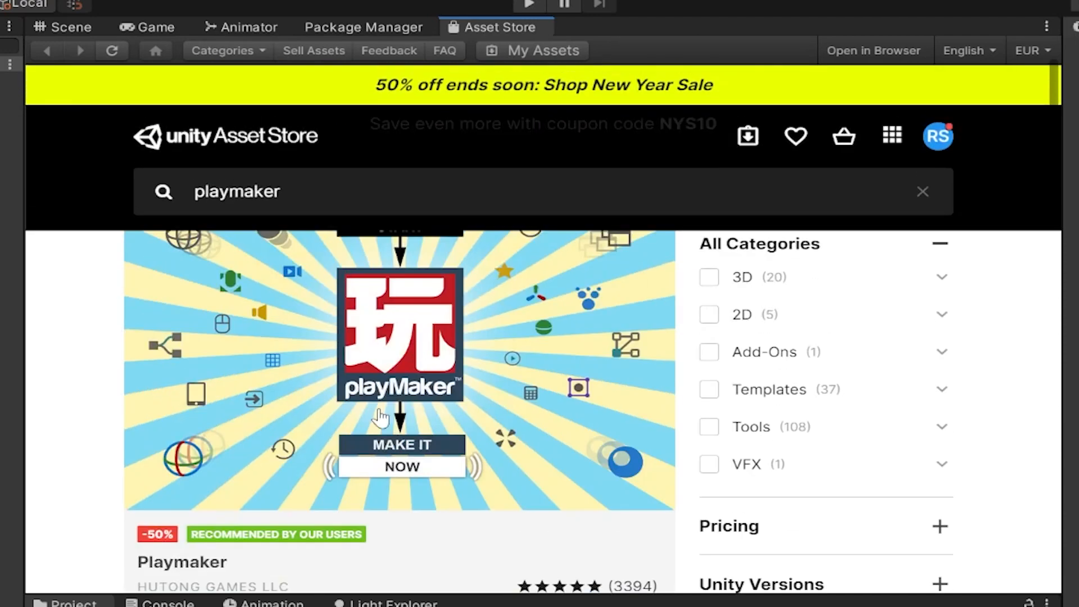
scroll(380, 418, up, 2)
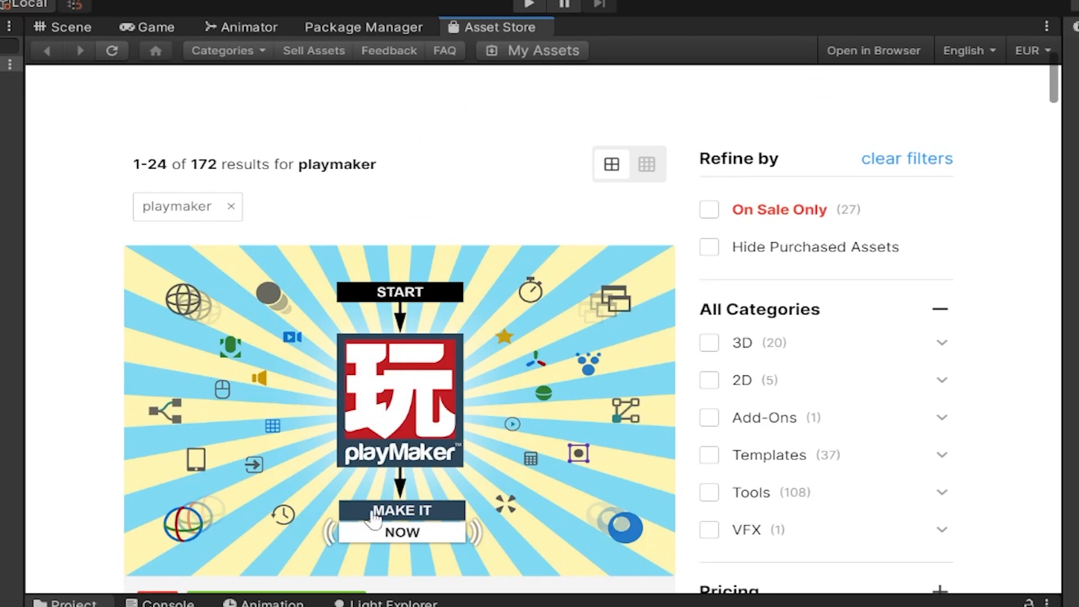
scroll(380, 402, down, 5)
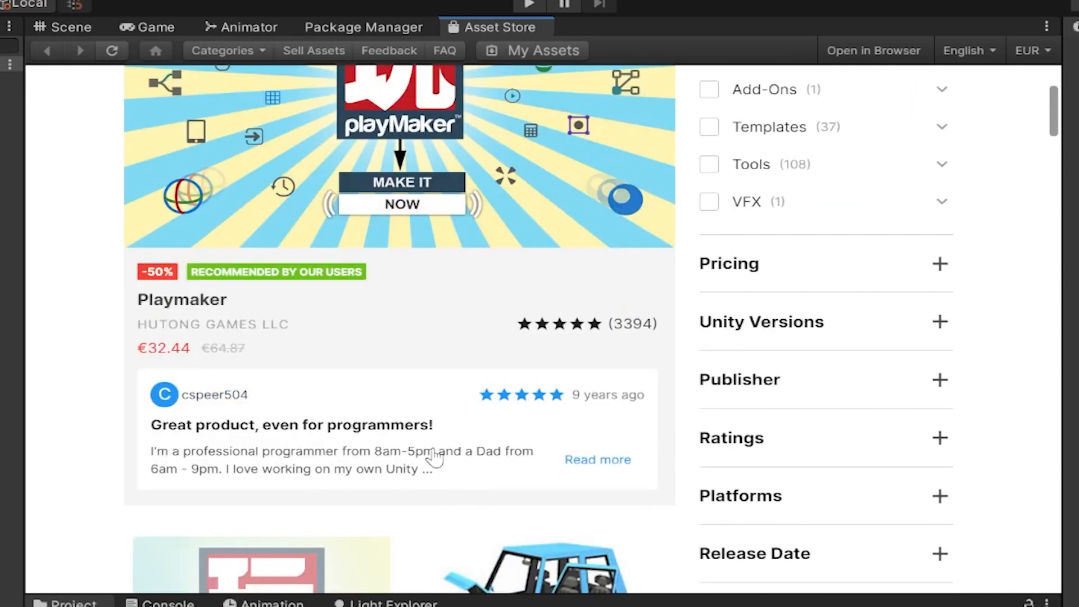
scroll(434, 458, up, 4)
scroll(416, 474, up, 2)
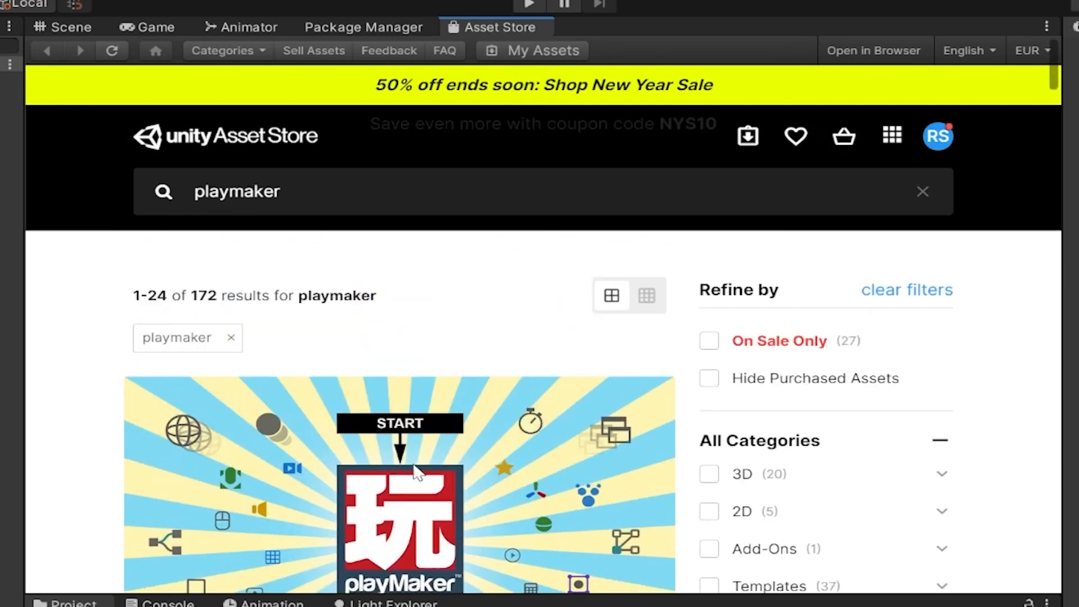
scroll(416, 474, down, 6)
scroll(414, 474, down, 6)
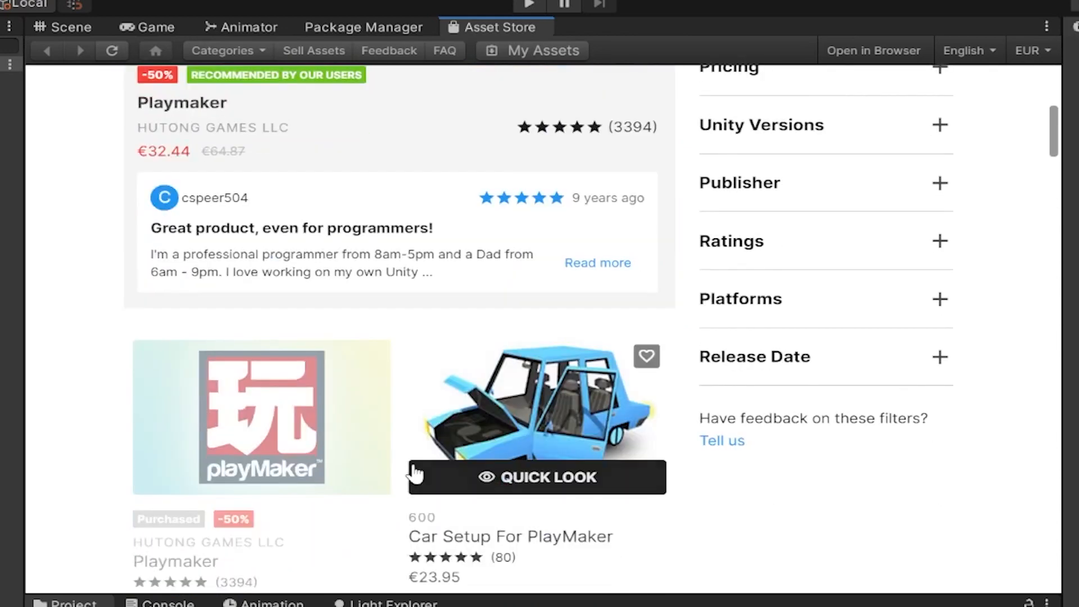
mouse_move(273, 282)
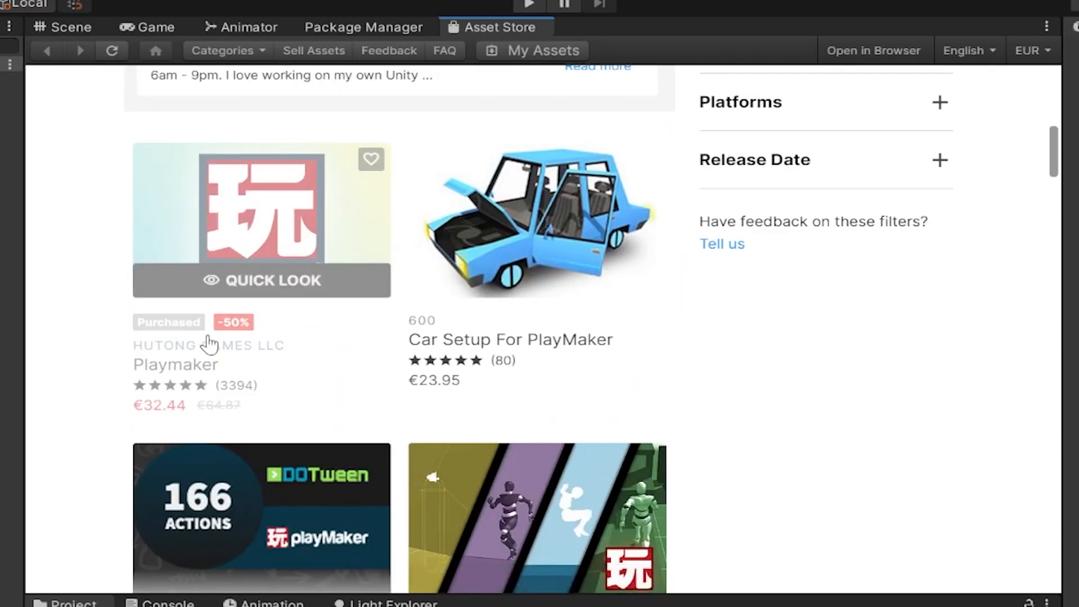
Open the purchased Playmaker asset's store page and choose Import.
click(269, 231)
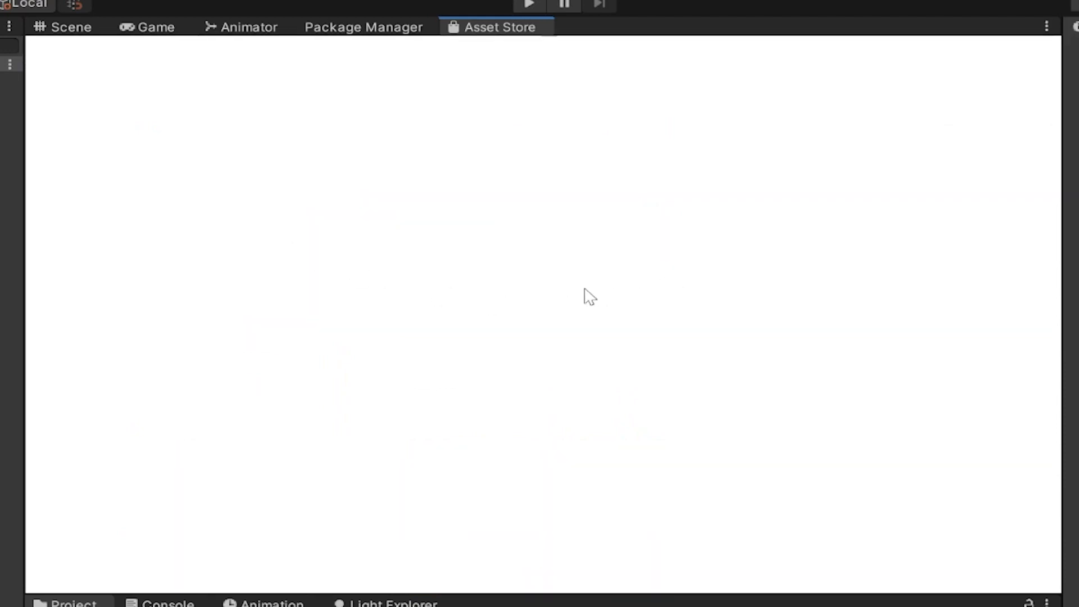
scroll(508, 396, down, 4)
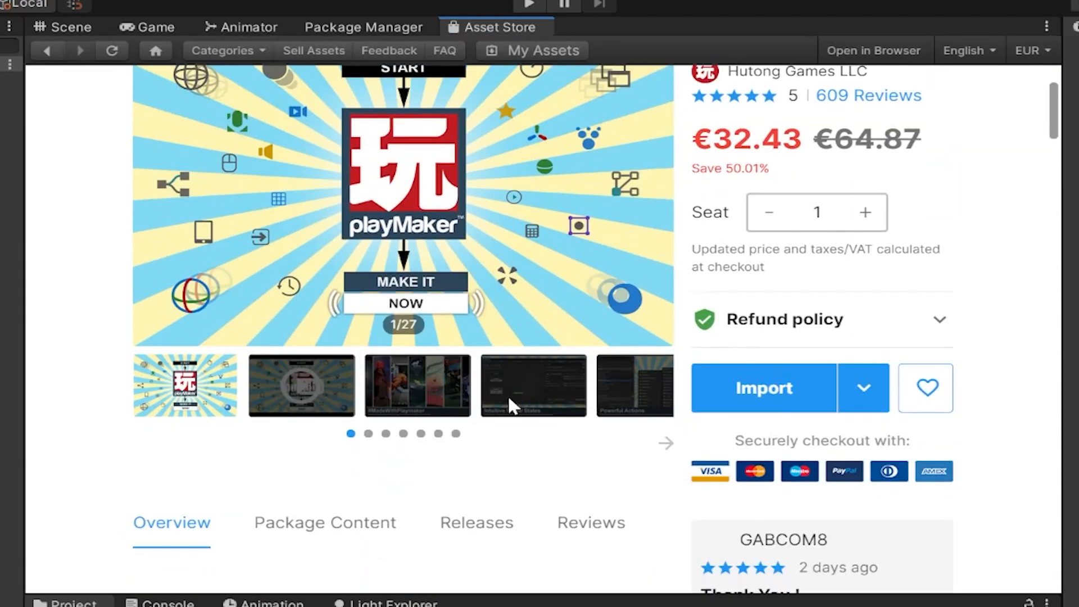
click(782, 397)
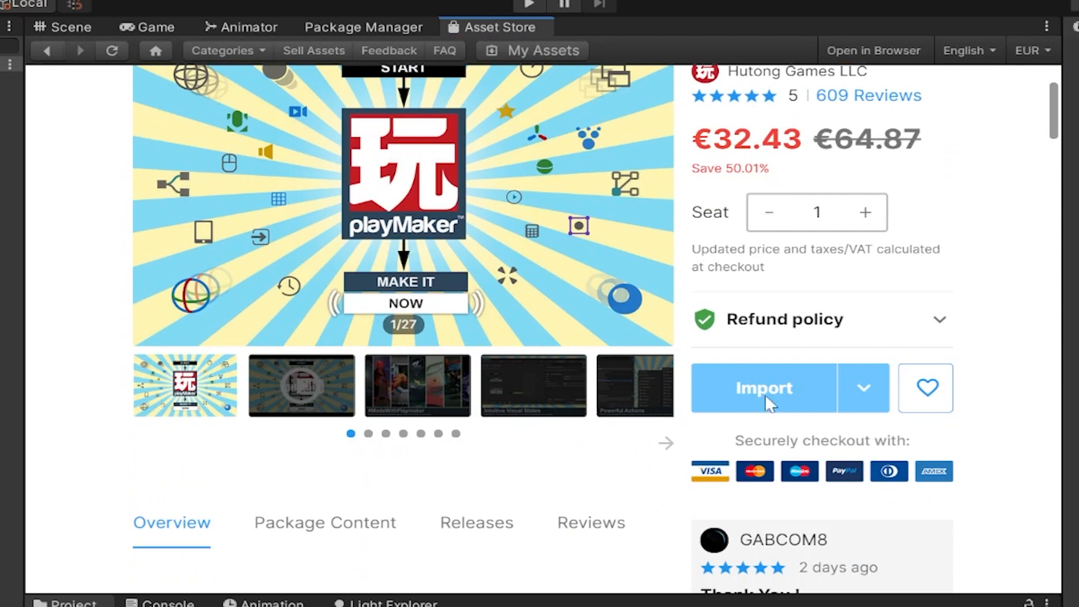
Search My Assets in the Package Manager for playmaker.
click(392, 29)
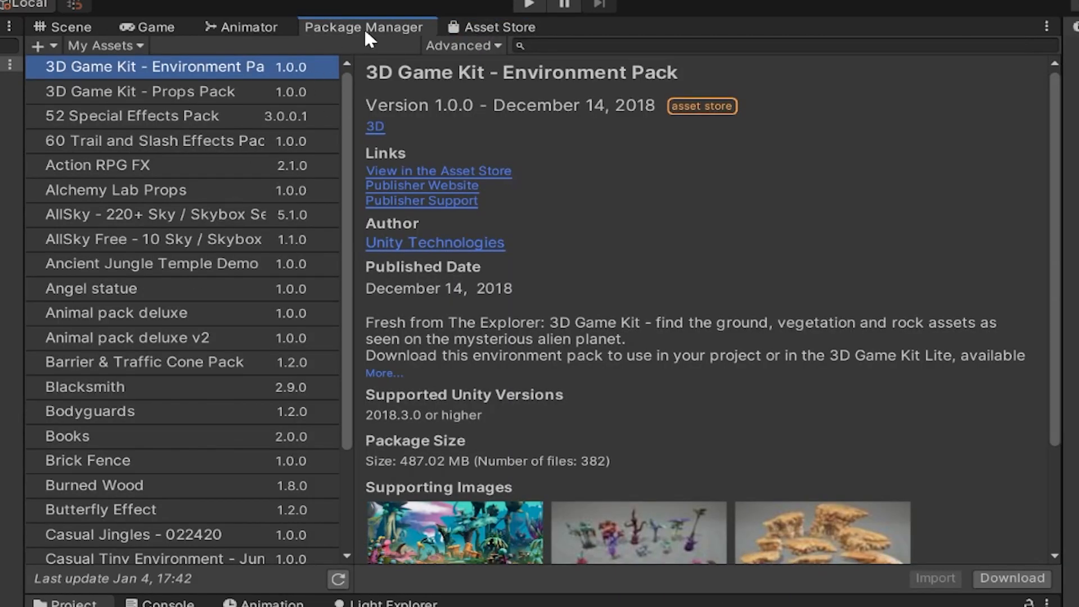
click(550, 45)
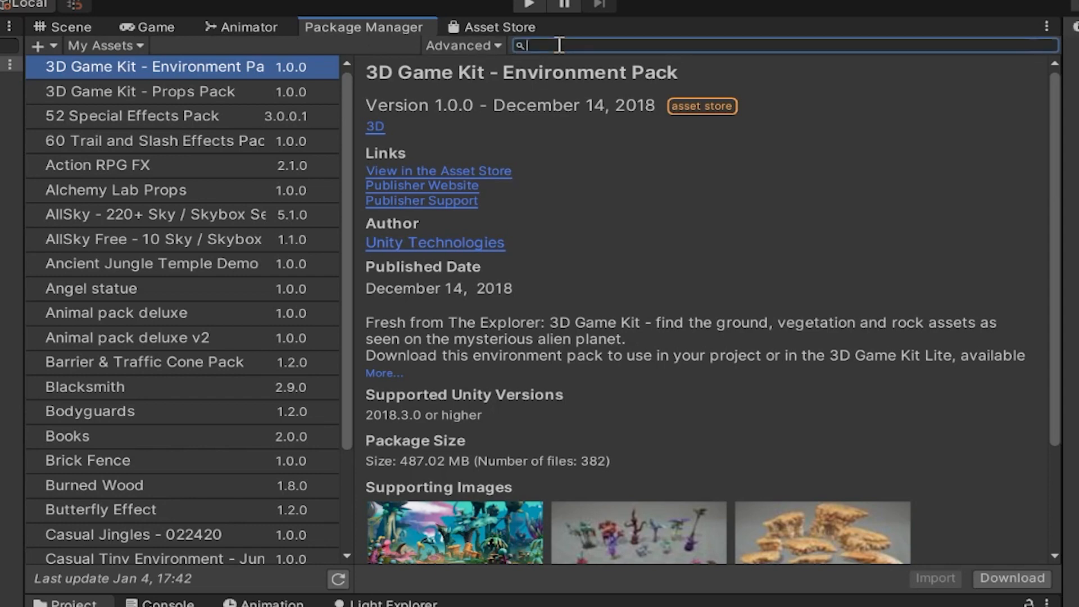
text(playn)
text(aker)
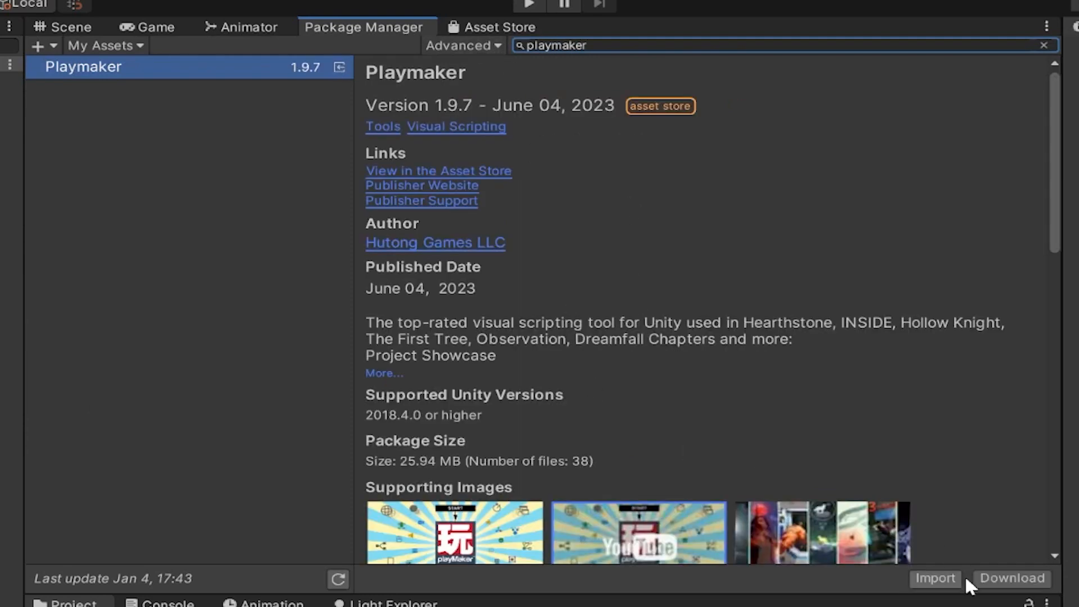
Download the Playmaker package and import all of its files into the project.
click(1002, 583)
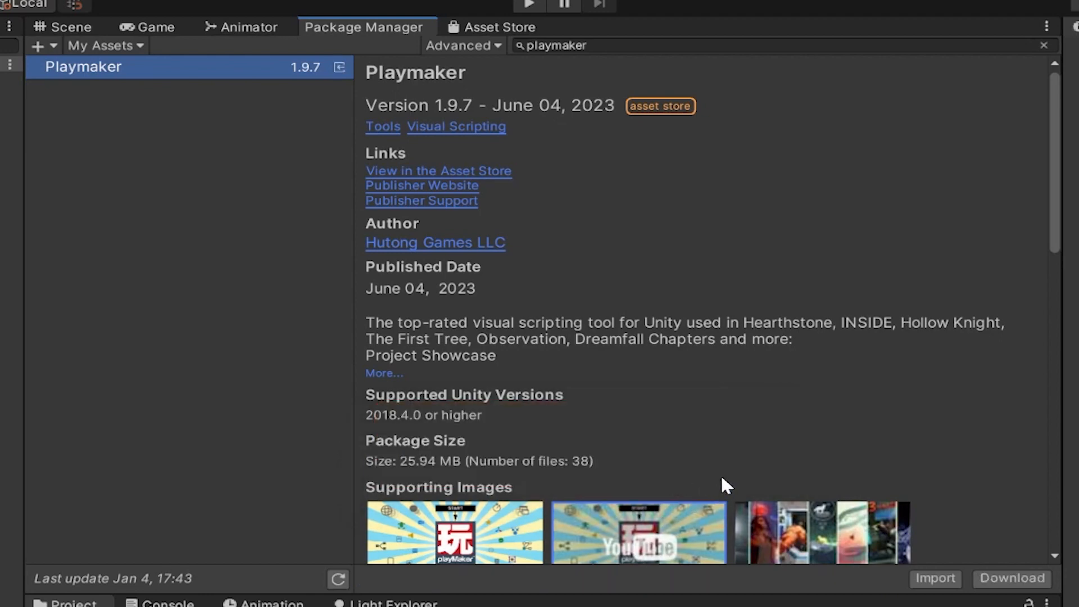
click(926, 577)
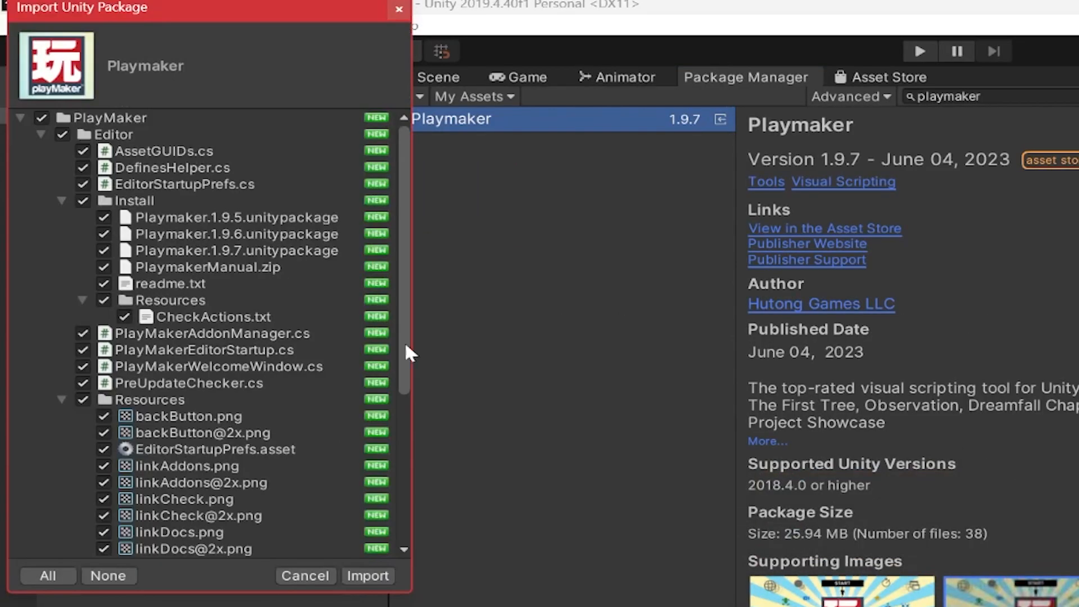
scroll(231, 249, down, 5)
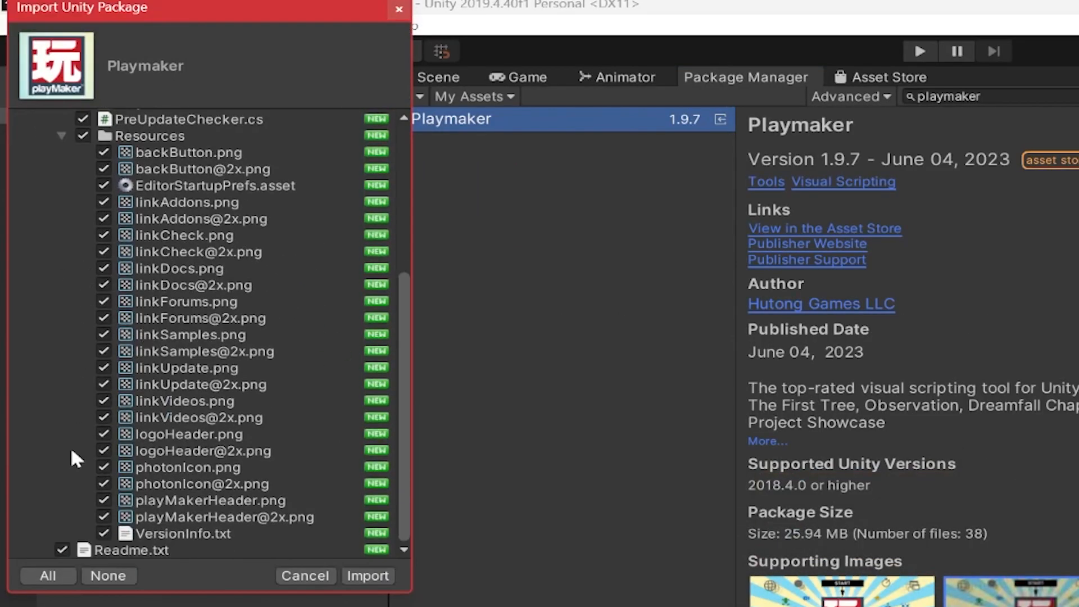
scroll(73, 447, up, 5)
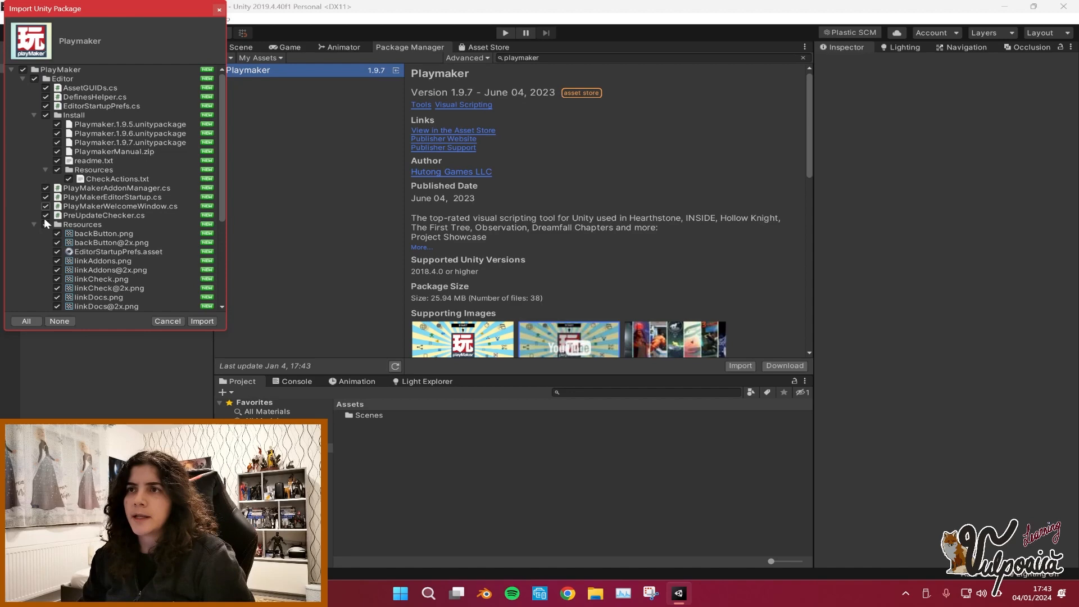
scroll(35, 225, down, 10)
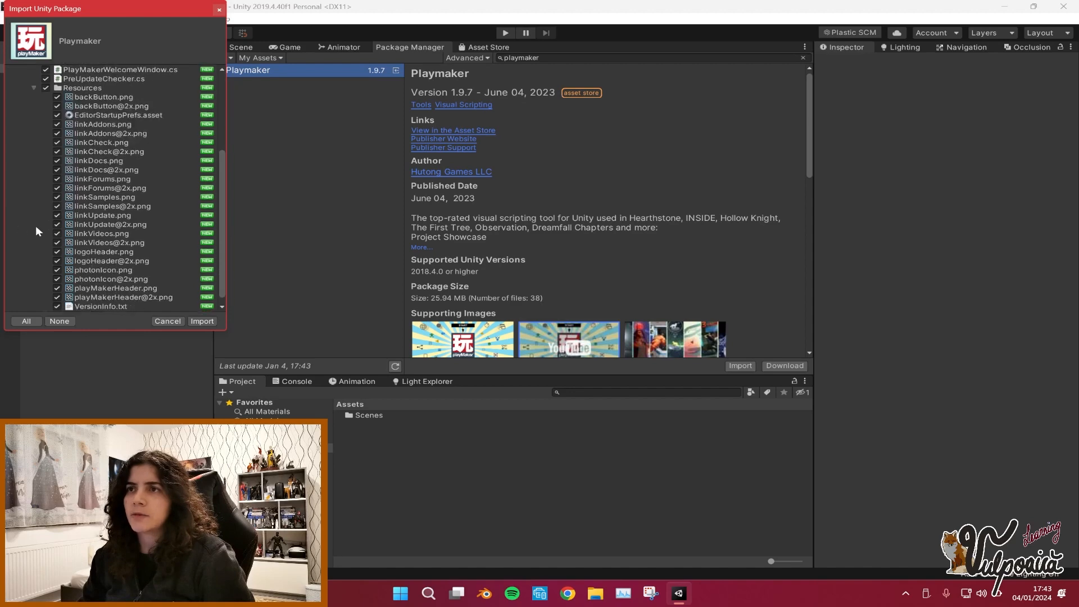
click(203, 322)
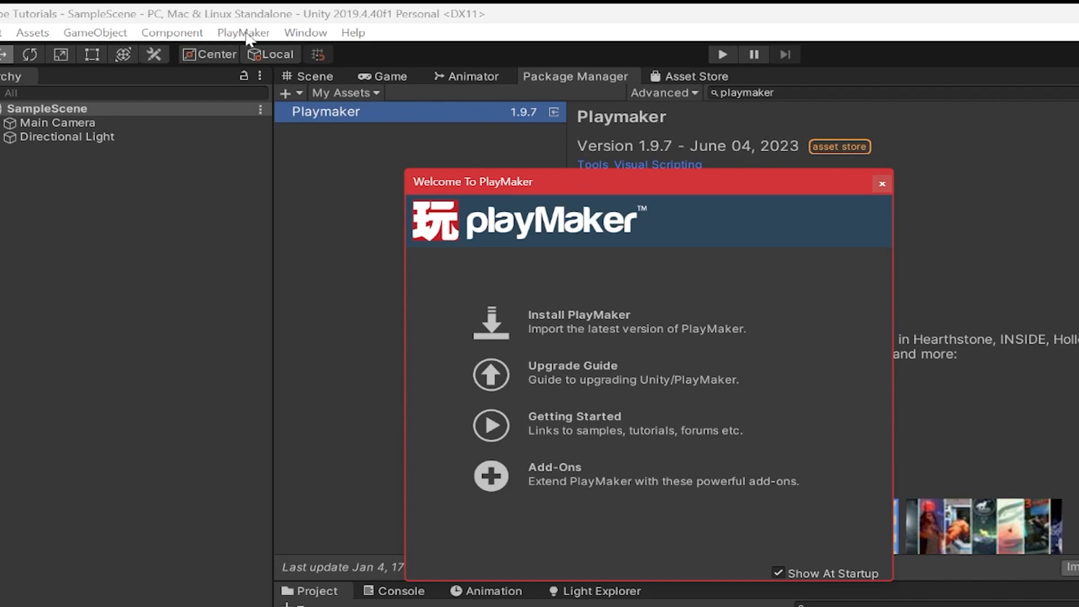
Start installing PlayMaker from the Welcome screen, choosing the 1.9.7f1 official release.
click(602, 323)
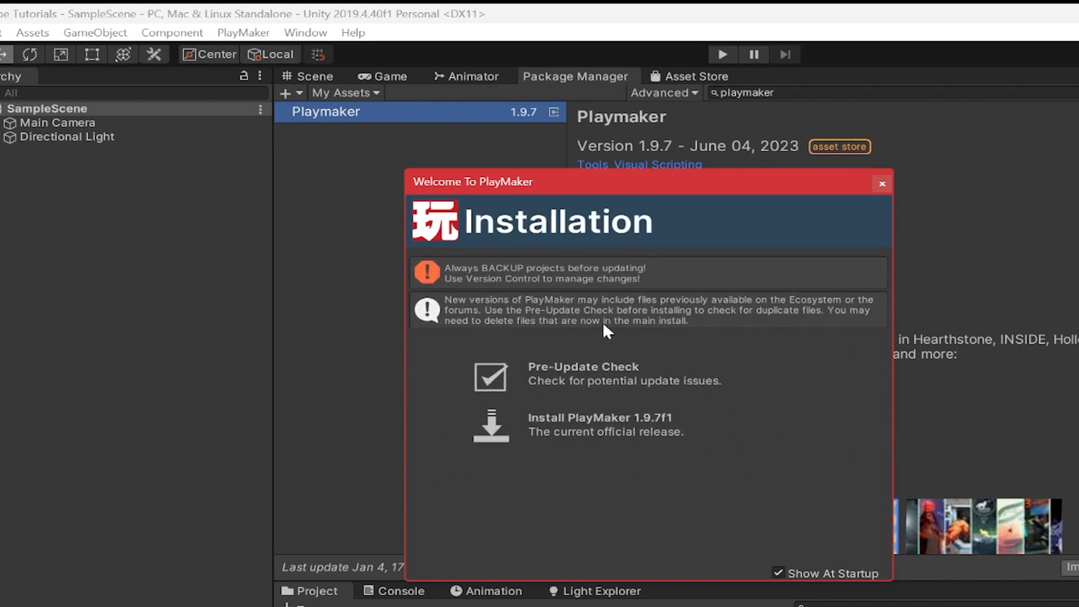
click(632, 439)
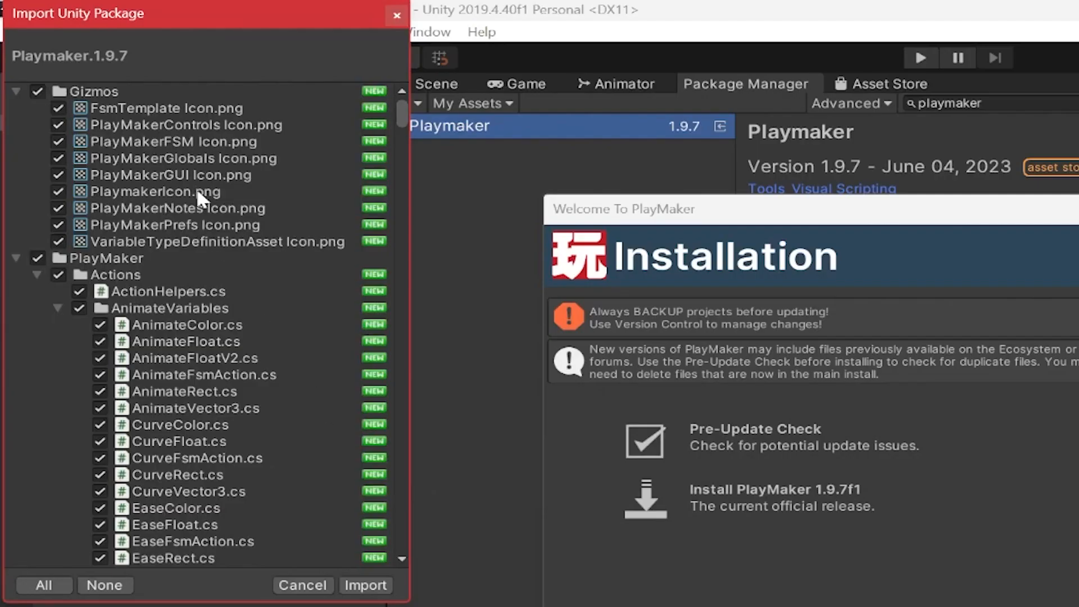
Review the PlayMaker 1.9.7 file list in the import dialog and import all of its files.
scroll(110, 111, down, 15)
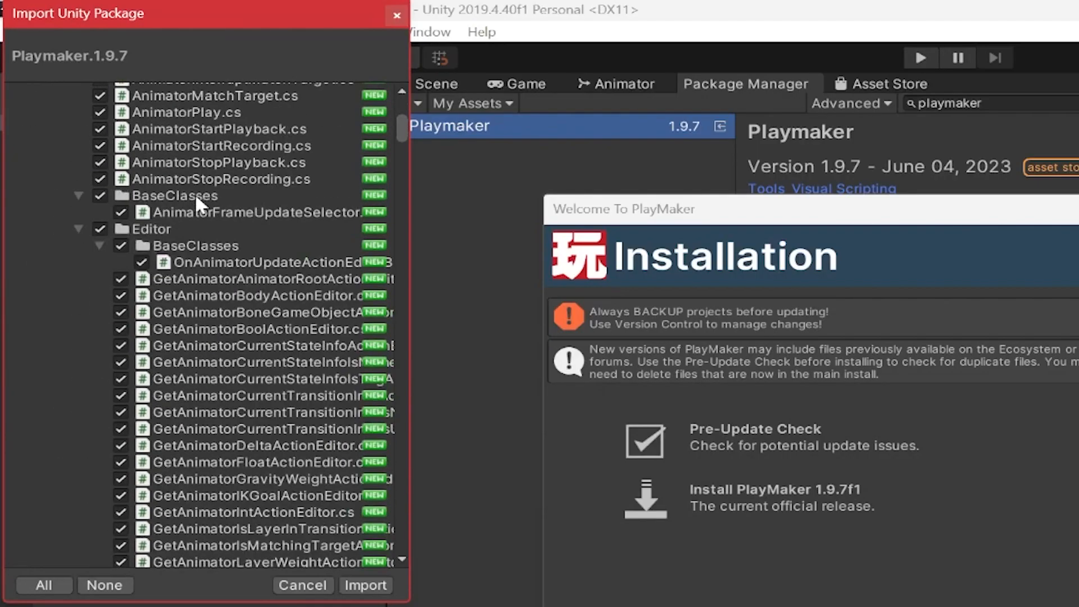
scroll(197, 200, down, 20)
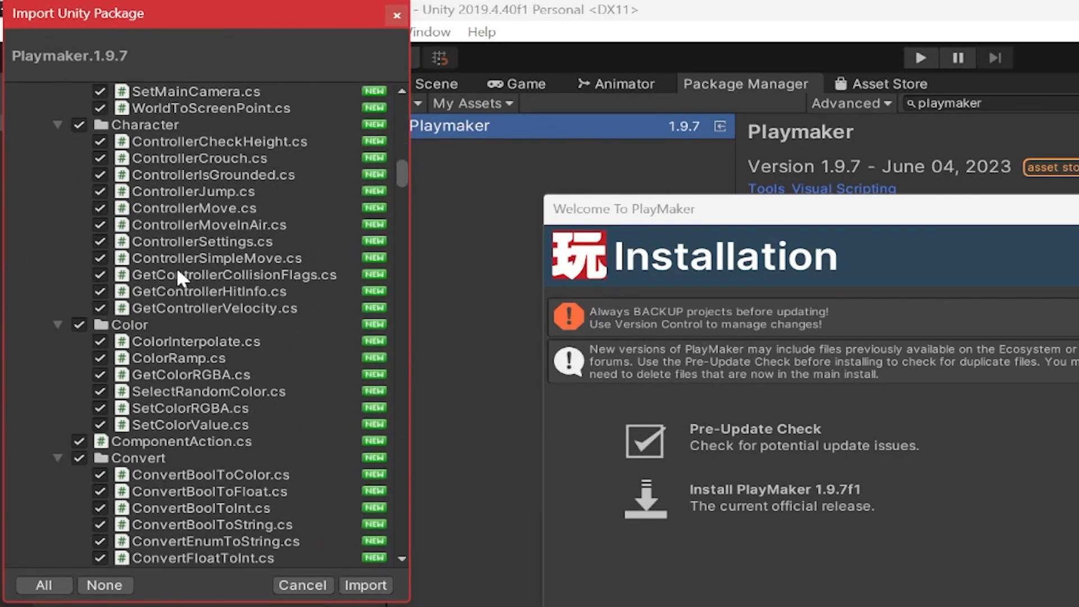
scroll(177, 269, down, 20)
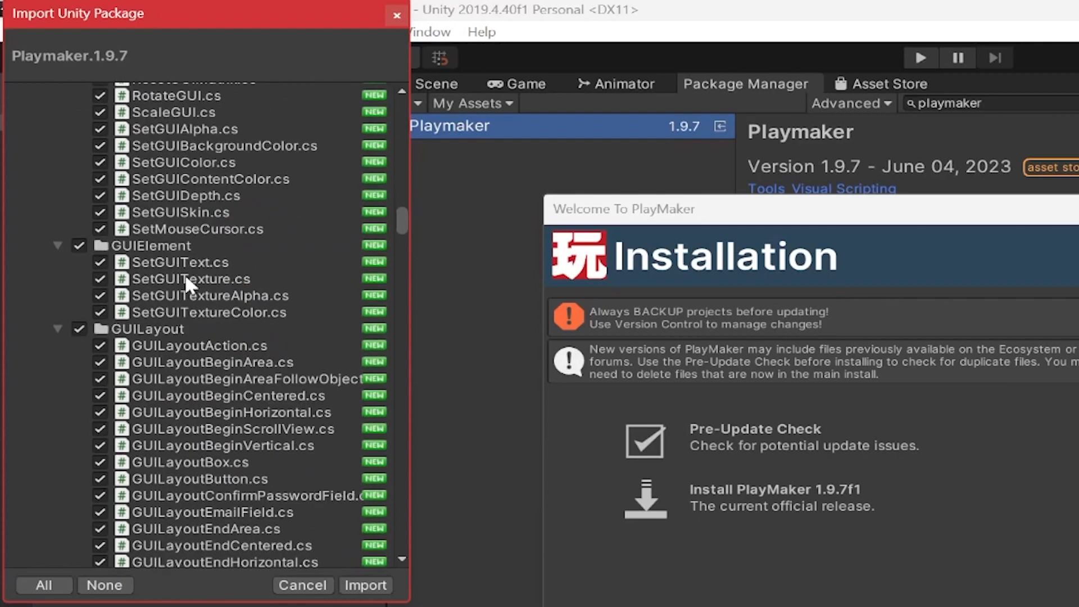
scroll(186, 281, down, 20)
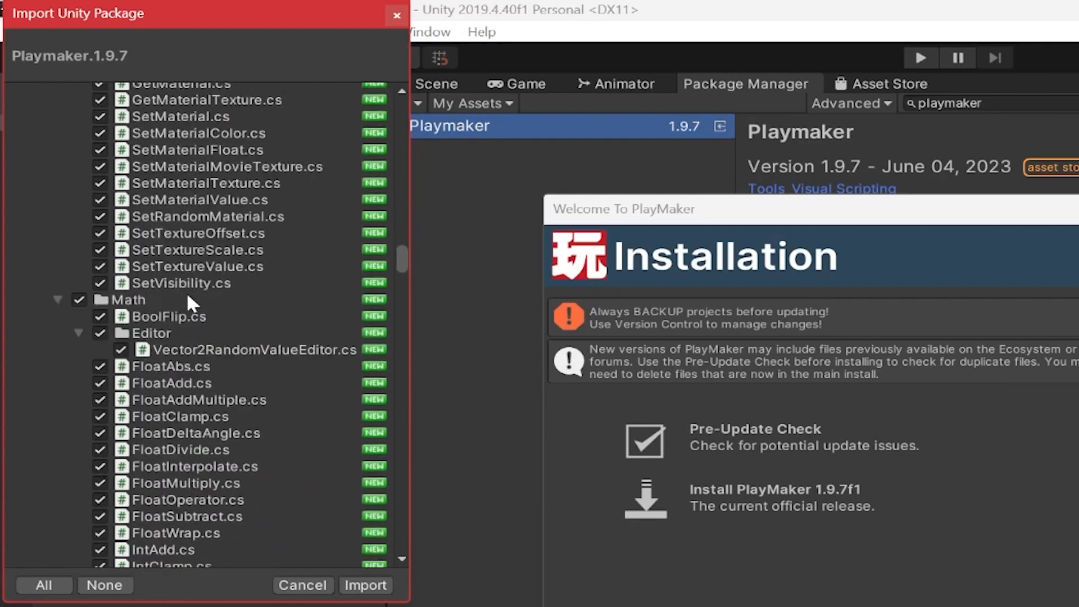
scroll(190, 305, down, 20)
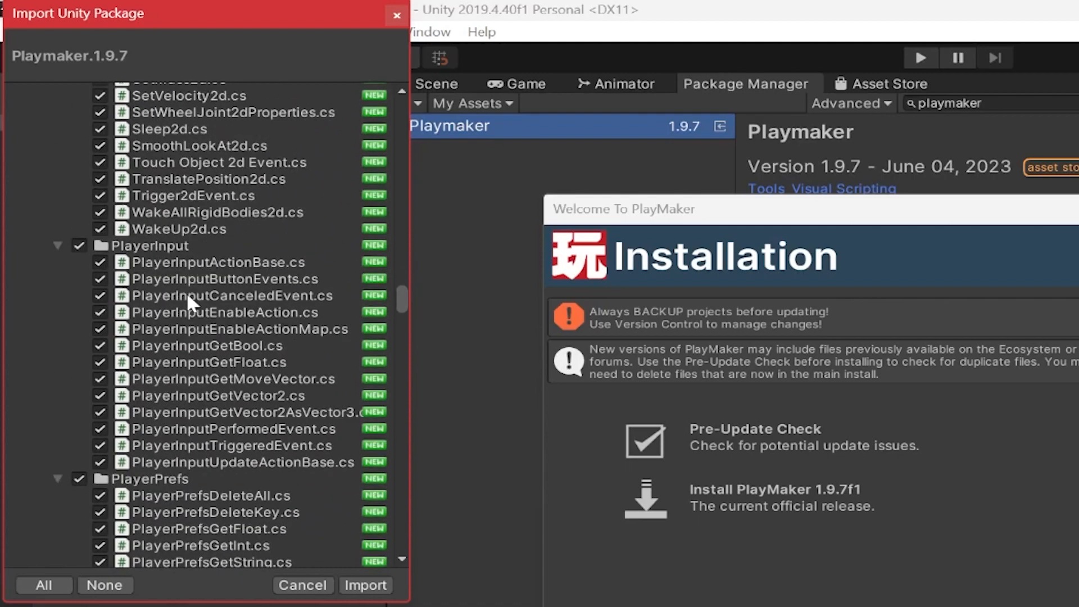
scroll(187, 304, down, 20)
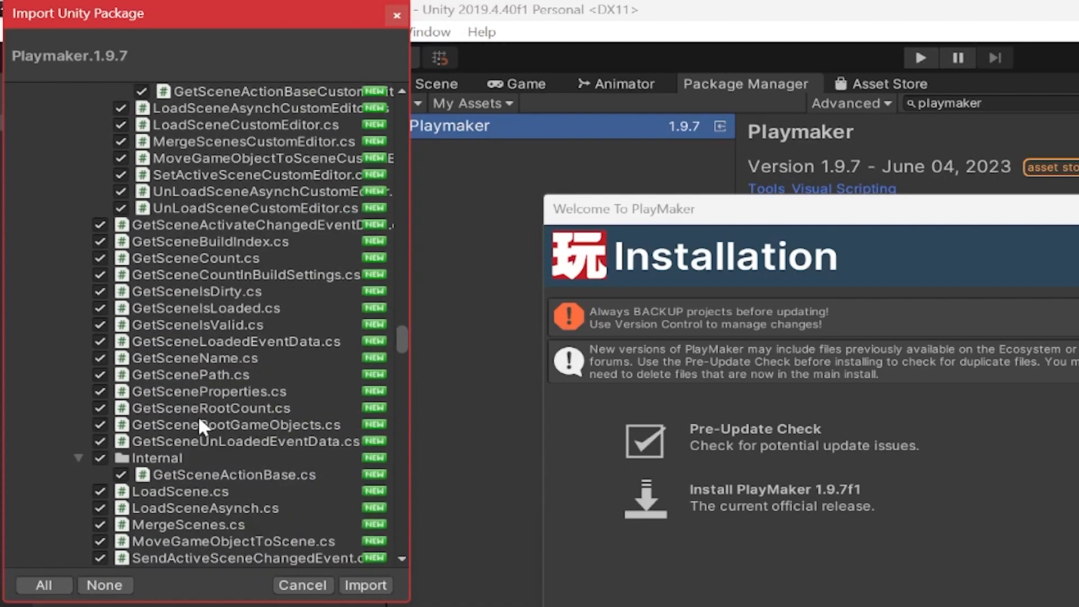
scroll(198, 430, down, 20)
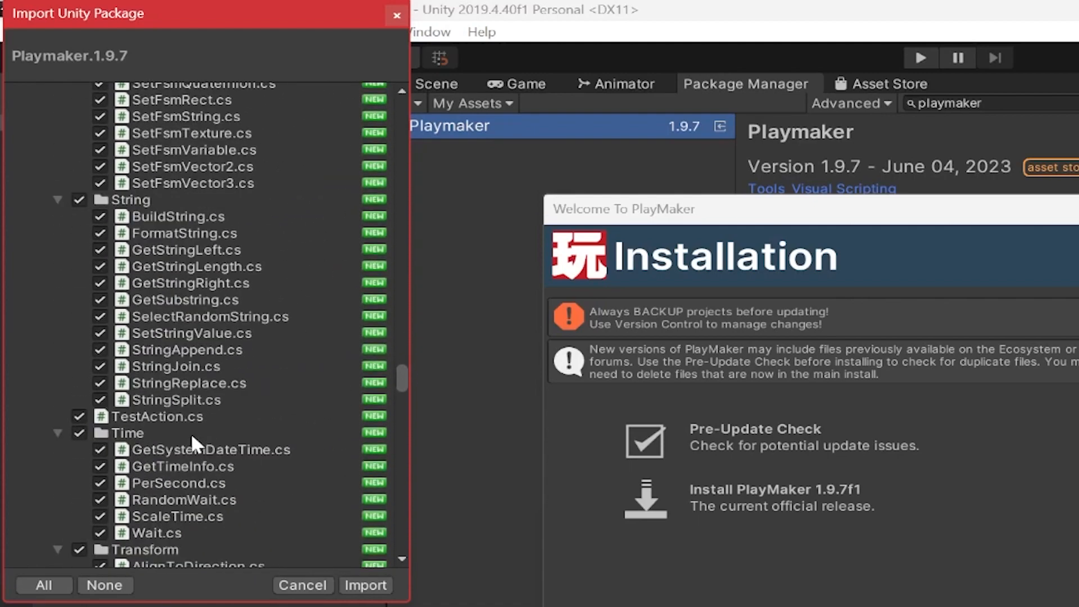
scroll(190, 439, down, 20)
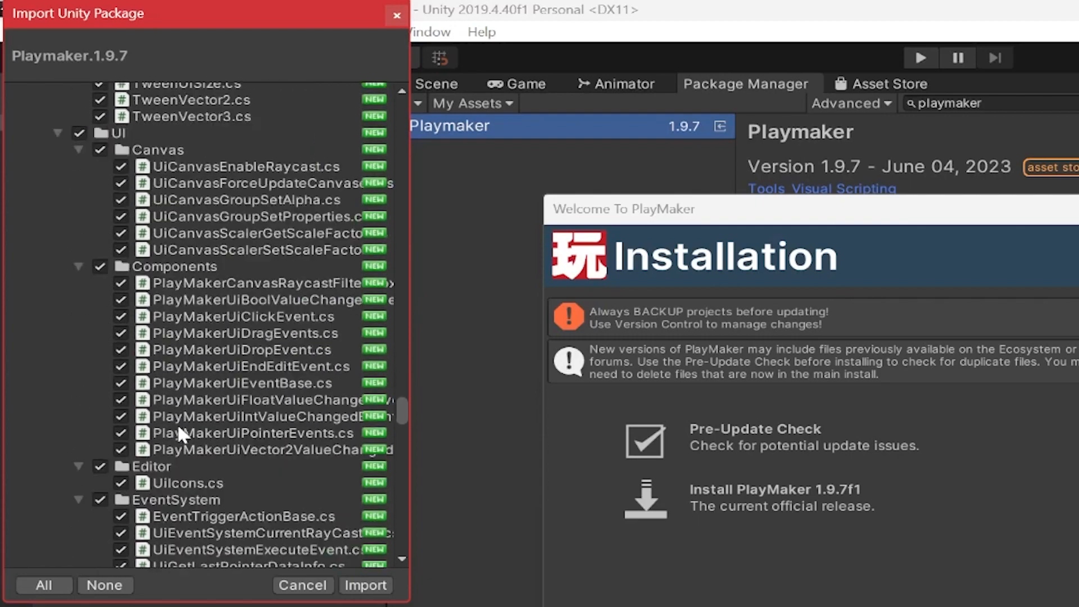
scroll(179, 434, down, 20)
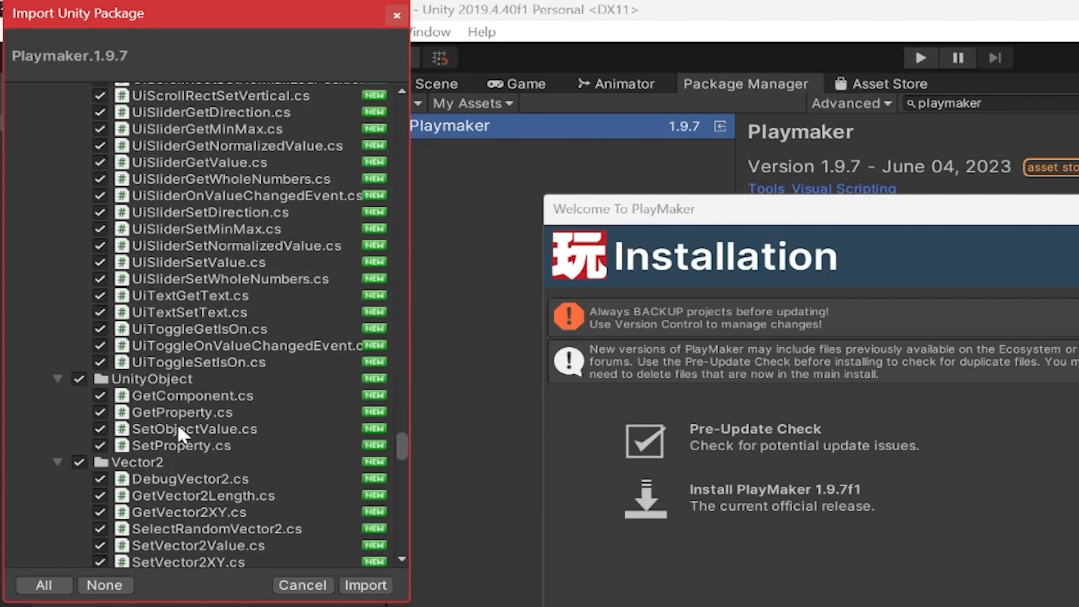
scroll(177, 434, down, 20)
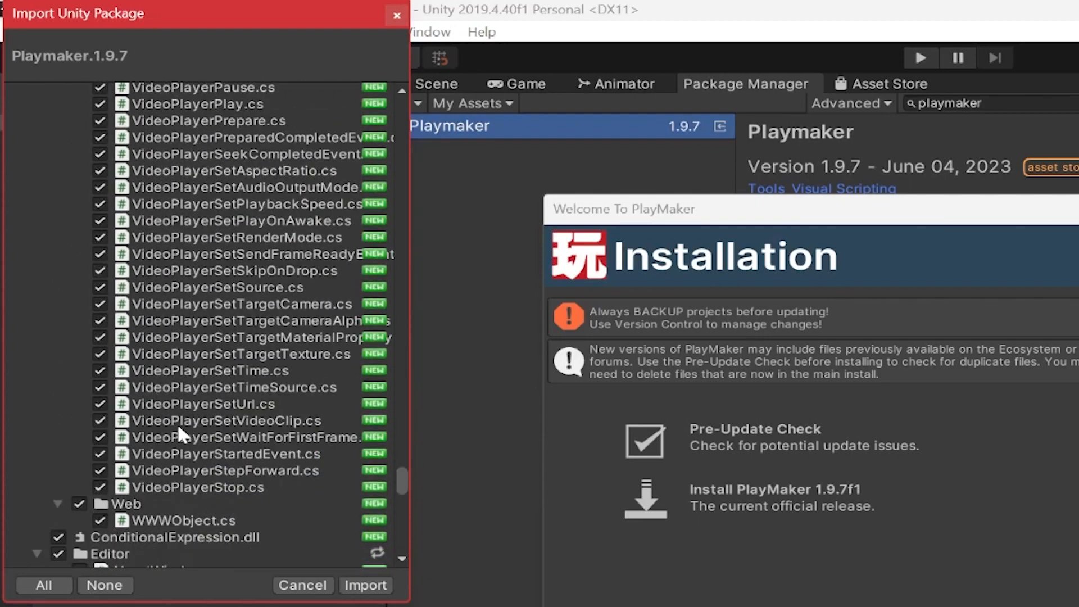
scroll(178, 433, down, 20)
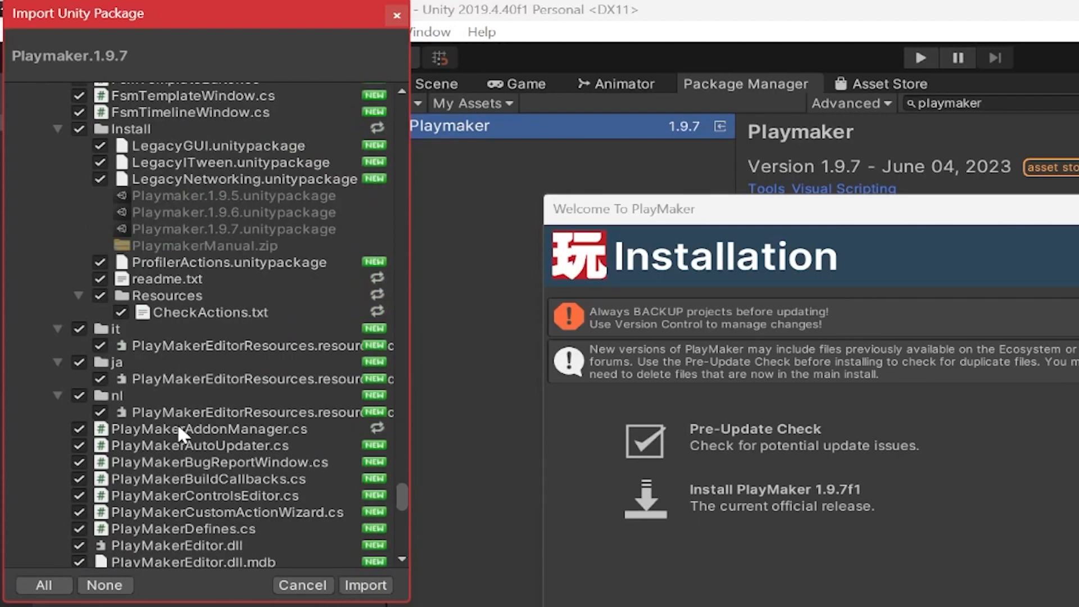
scroll(177, 423, down, 10)
scroll(177, 423, up, 10)
scroll(177, 423, down, 20)
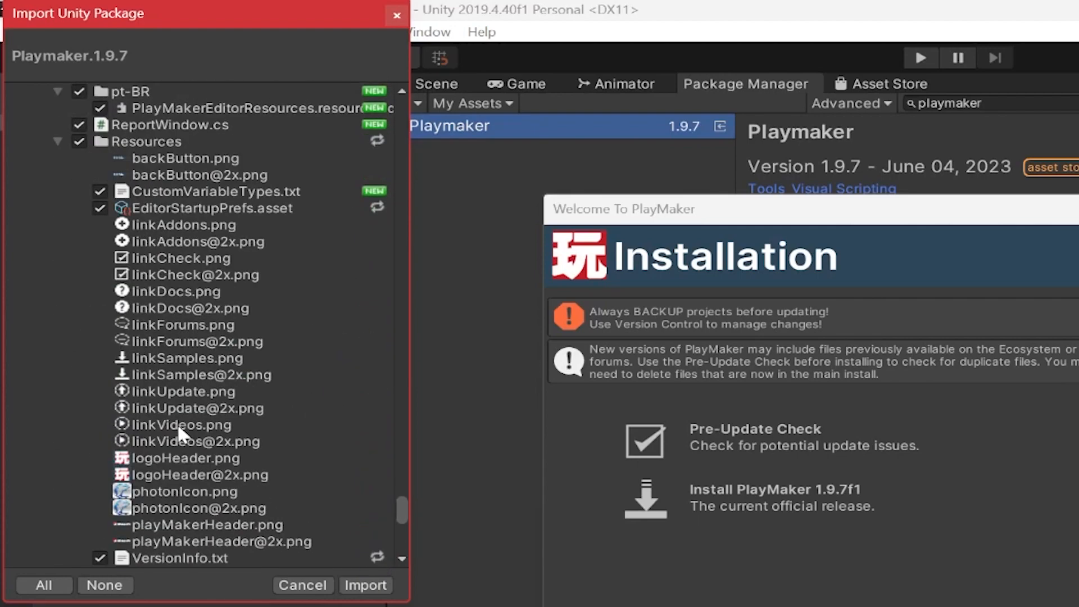
scroll(178, 428, down, 20)
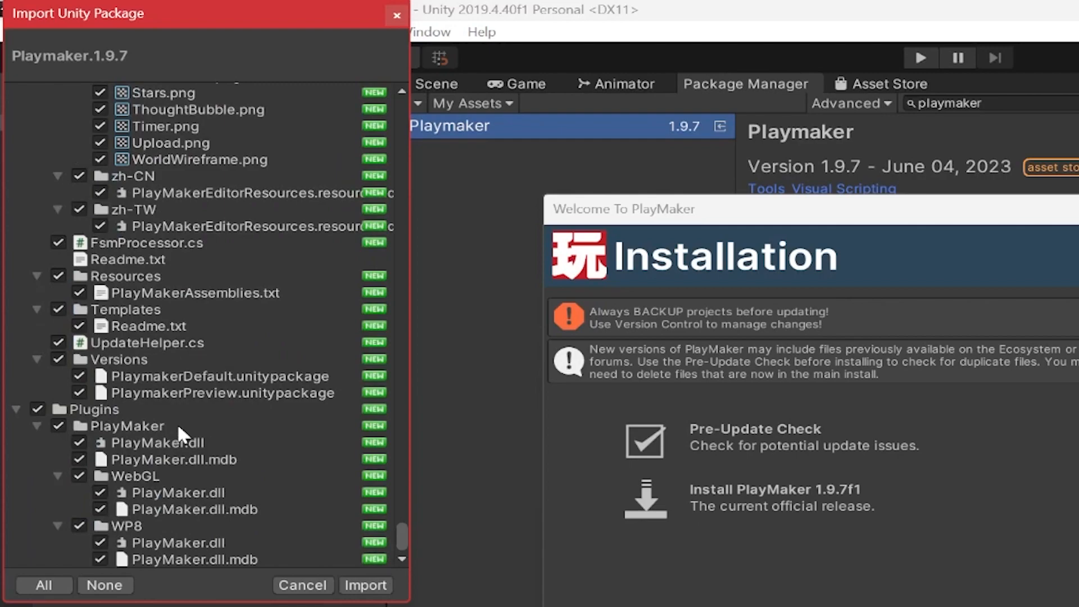
click(365, 585)
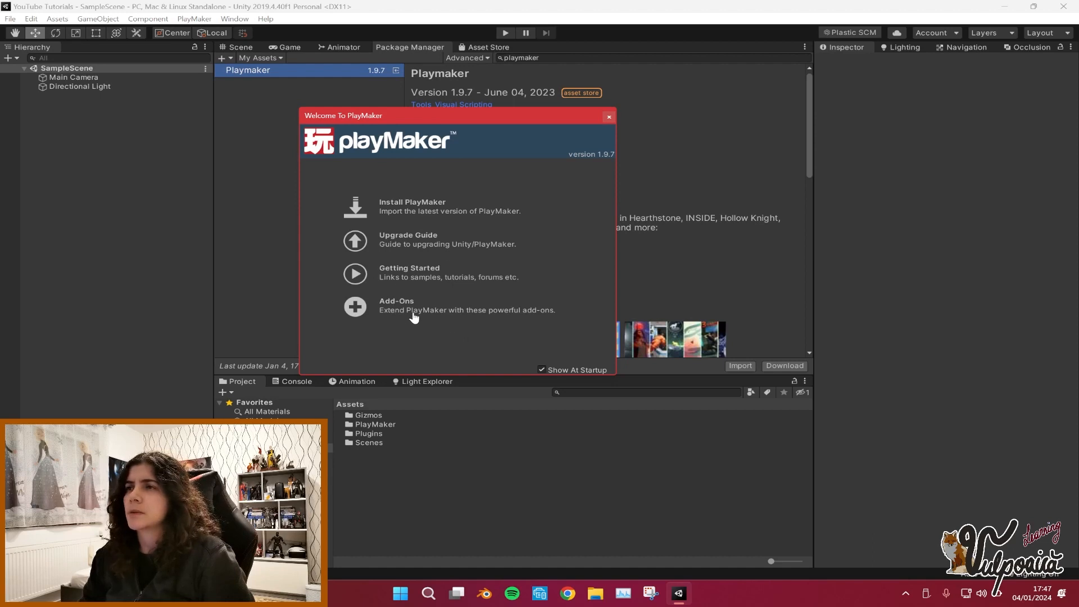
Close the PlayMaker welcome window and open the Download Addons web page from the PlayMaker menu.
click(610, 117)
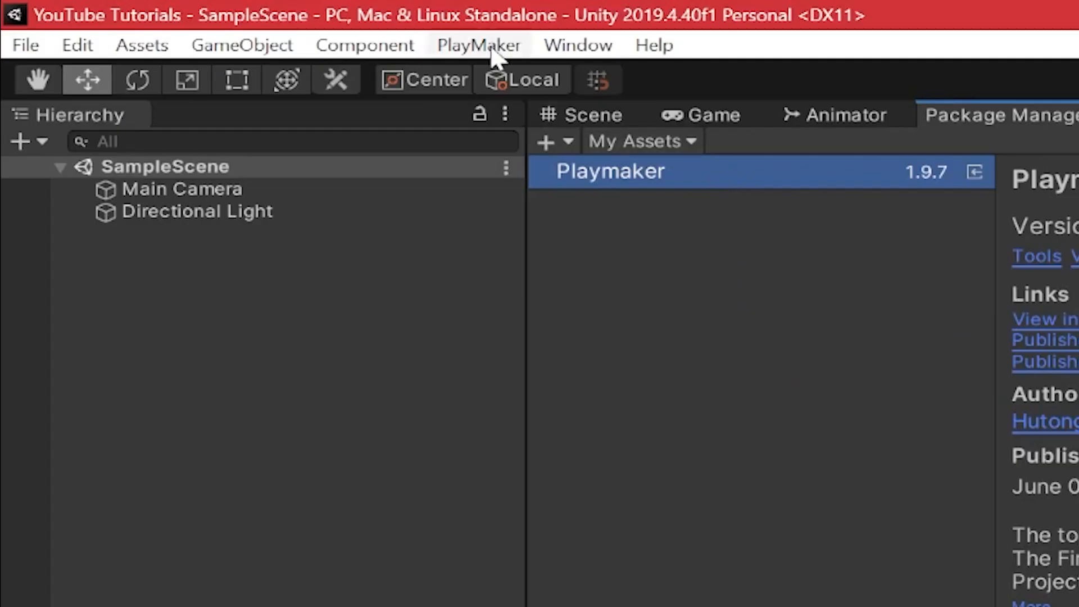
click(194, 18)
mouse_move(568, 309)
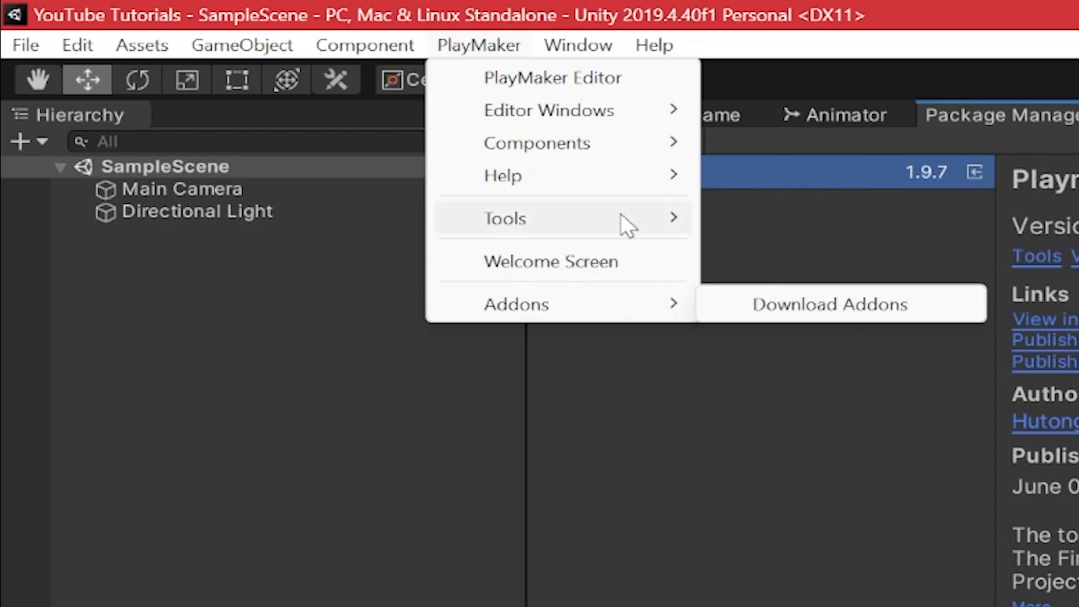
mouse_move(620, 216)
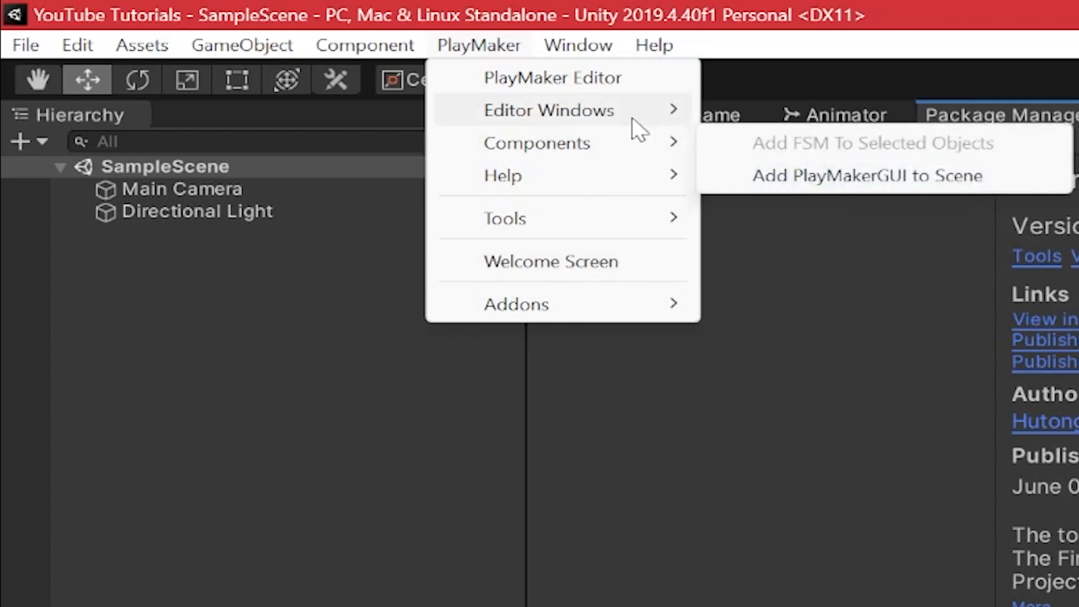
mouse_move(632, 117)
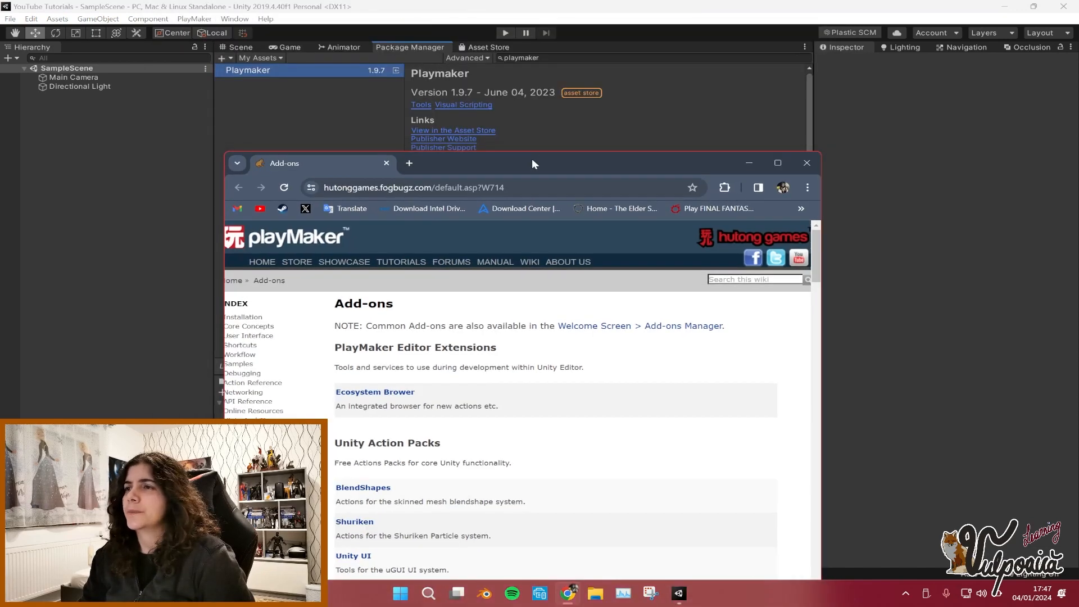
double_click(532, 159)
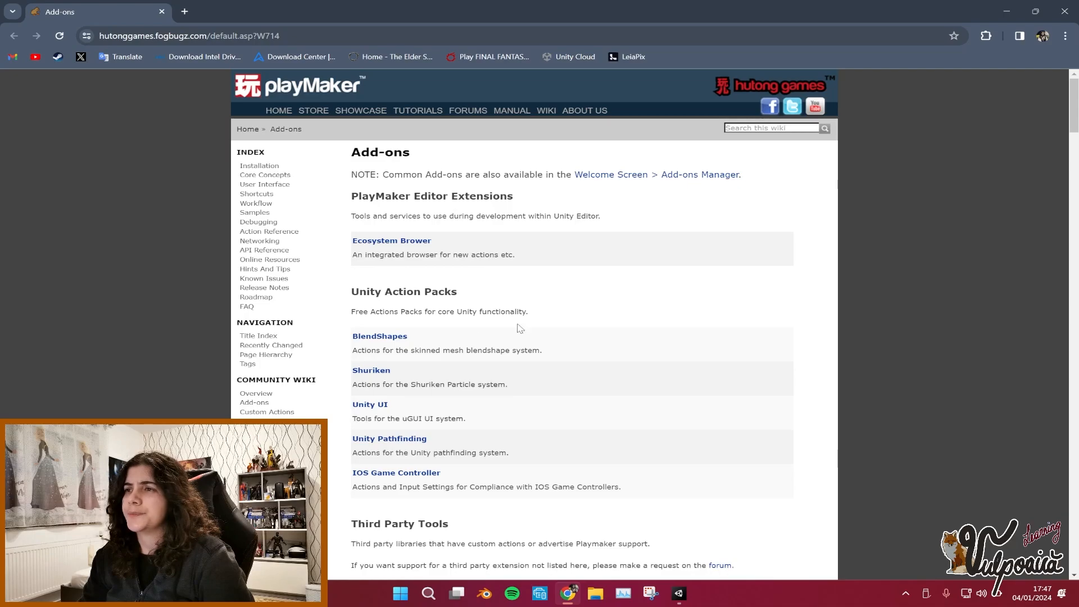
Open the Ecosystem Browser add-on page and download the EcosystemBrowser Package.
scroll(520, 329, down, 2)
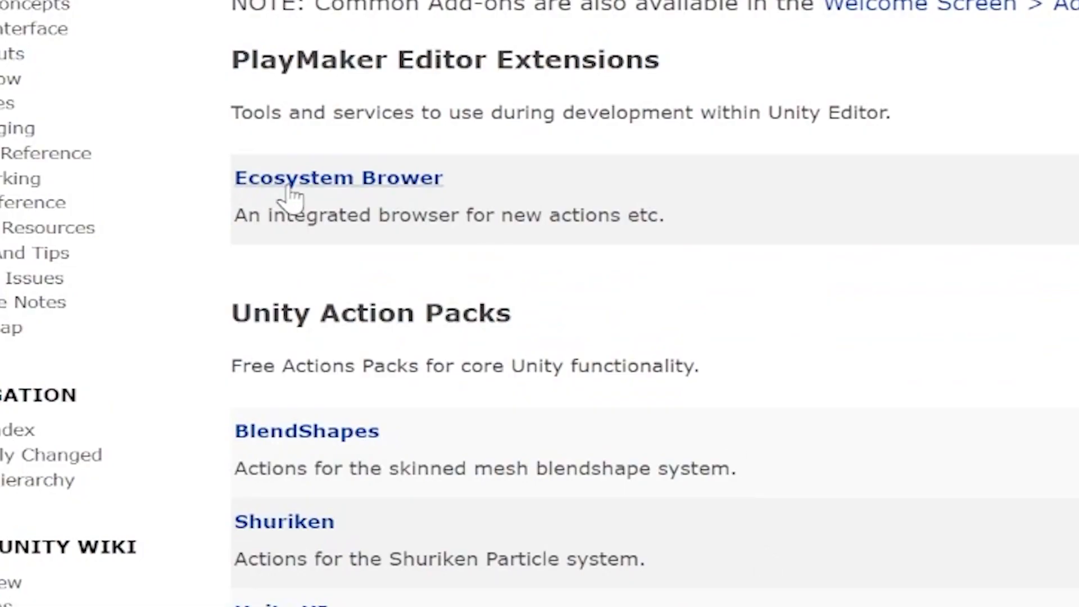
scroll(429, 320, up, 3)
drag(470, 343, 233, 329)
click(340, 336)
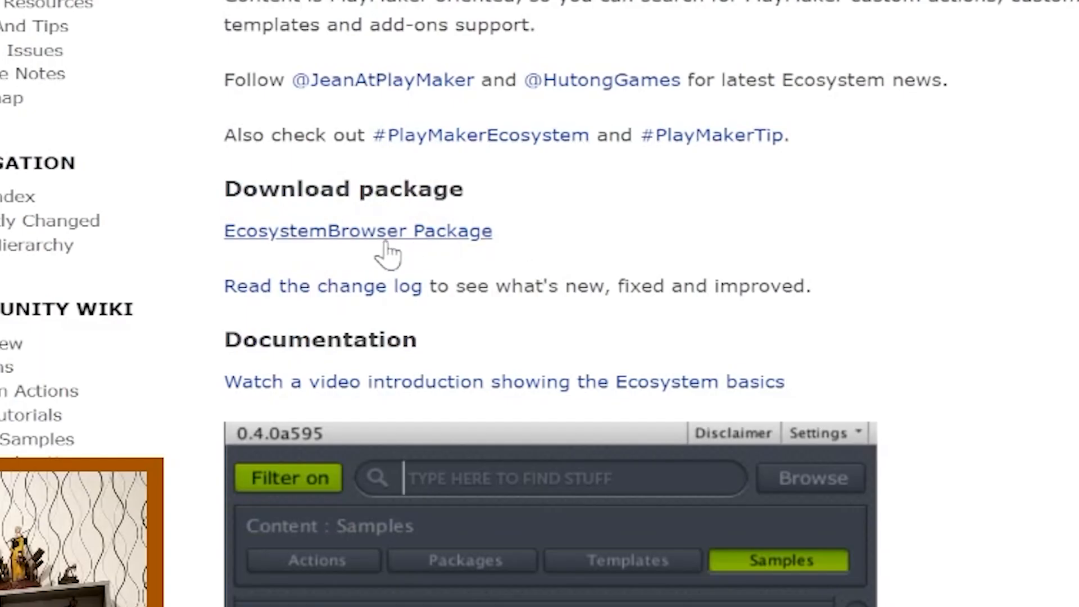
click(387, 242)
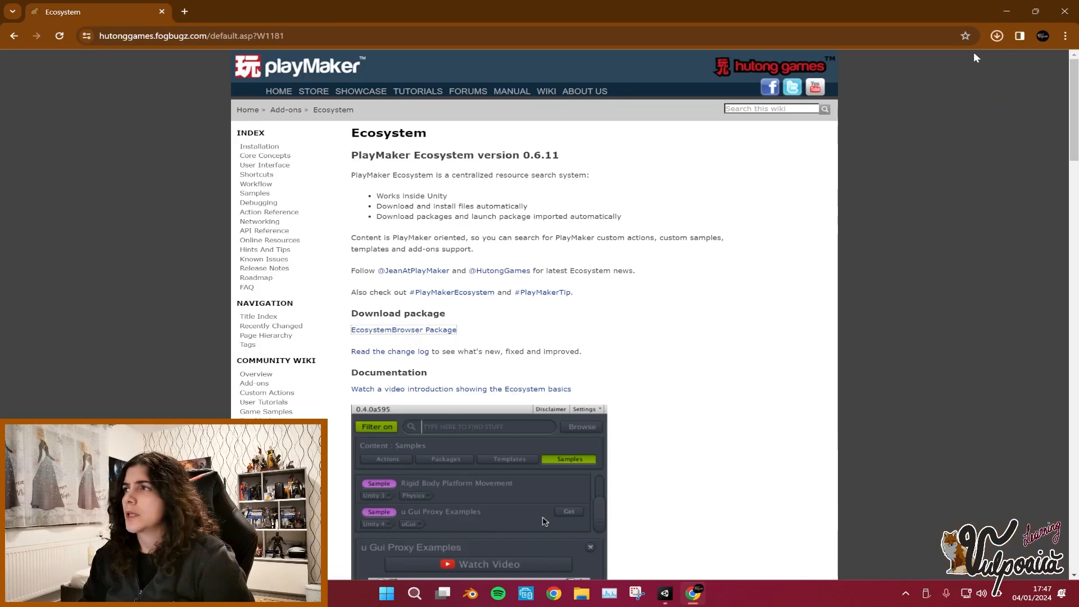
Create a new folder named tools inside the YouTube Tutorials project folder.
click(585, 595)
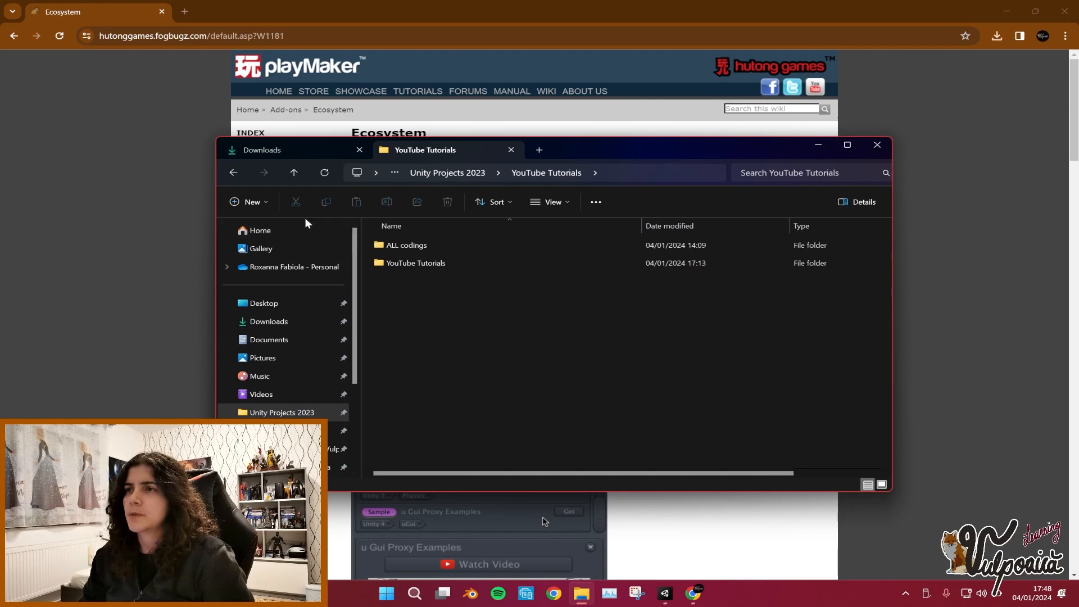
click(248, 204)
click(272, 228)
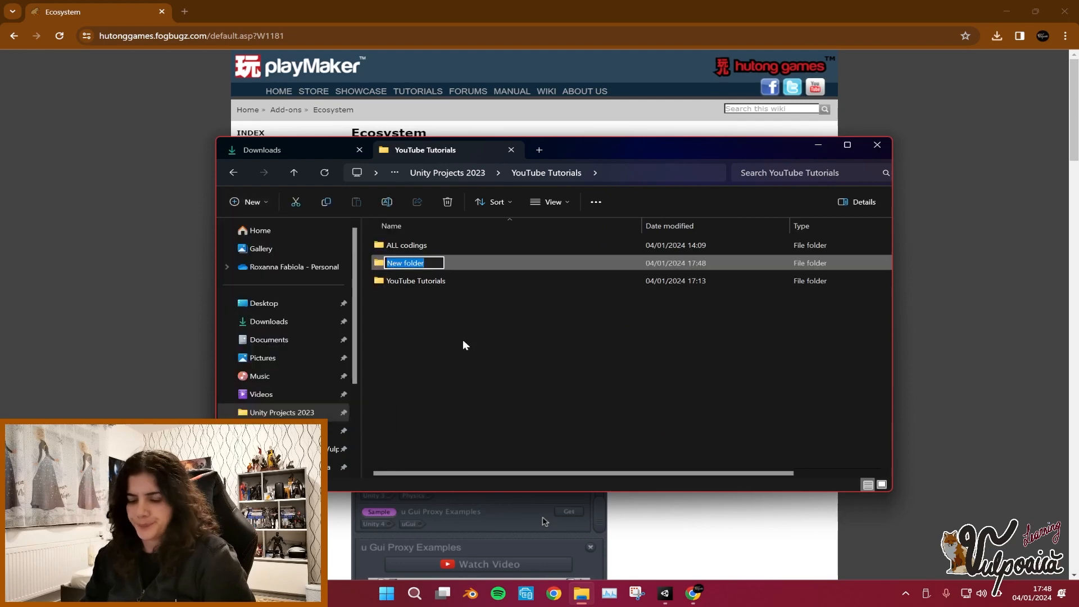
text(tools)
key(Return)
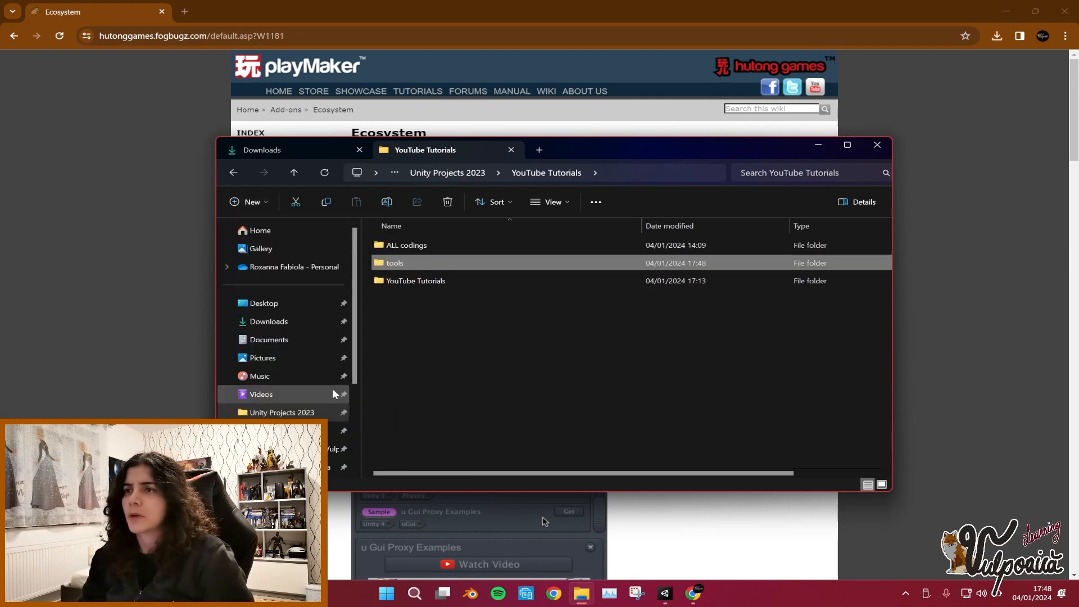
Move the downloaded Ecosystem package from Downloads into the tools folder.
click(291, 329)
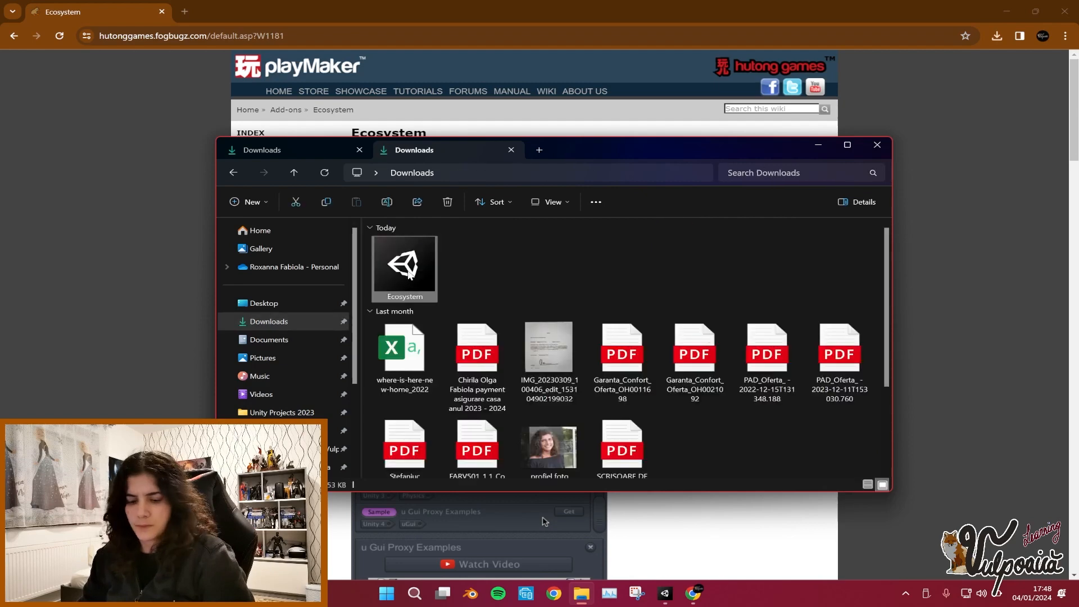
click(408, 273)
key(ctrl+x)
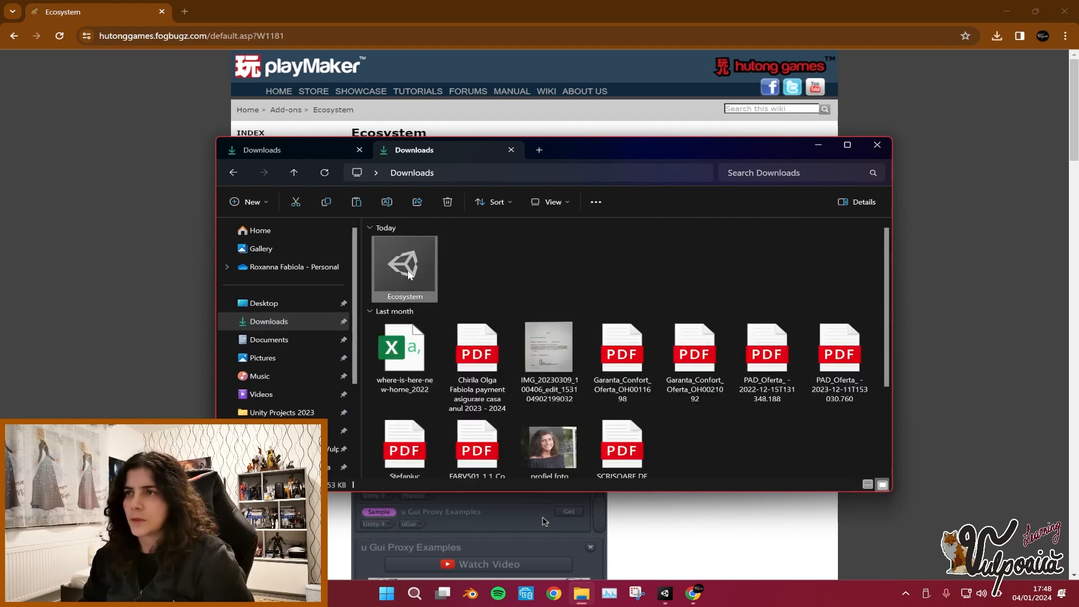
click(243, 168)
double_click(409, 265)
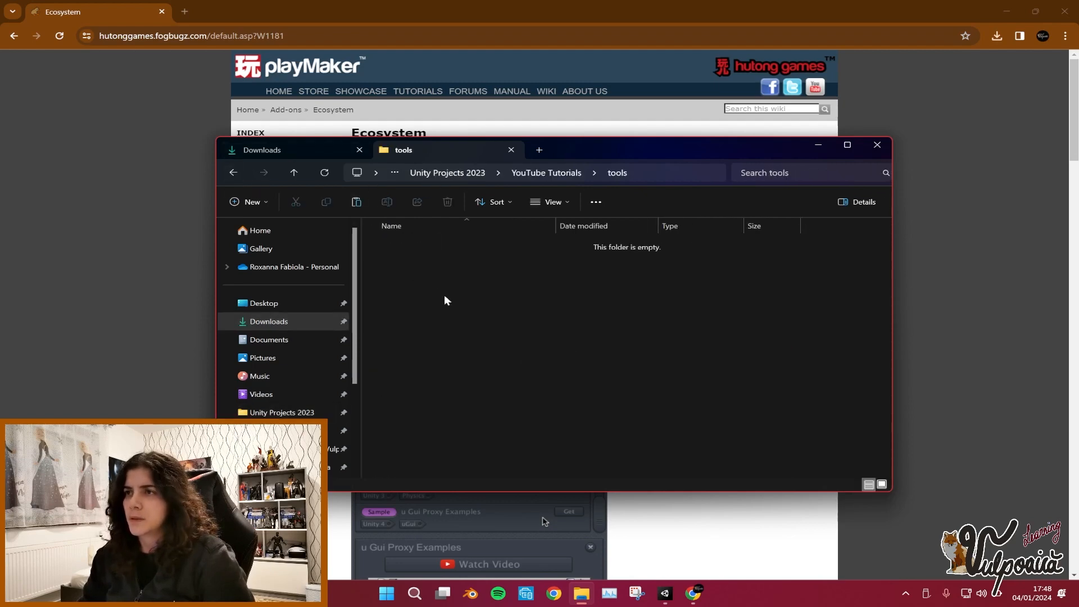
key(ctrl+v)
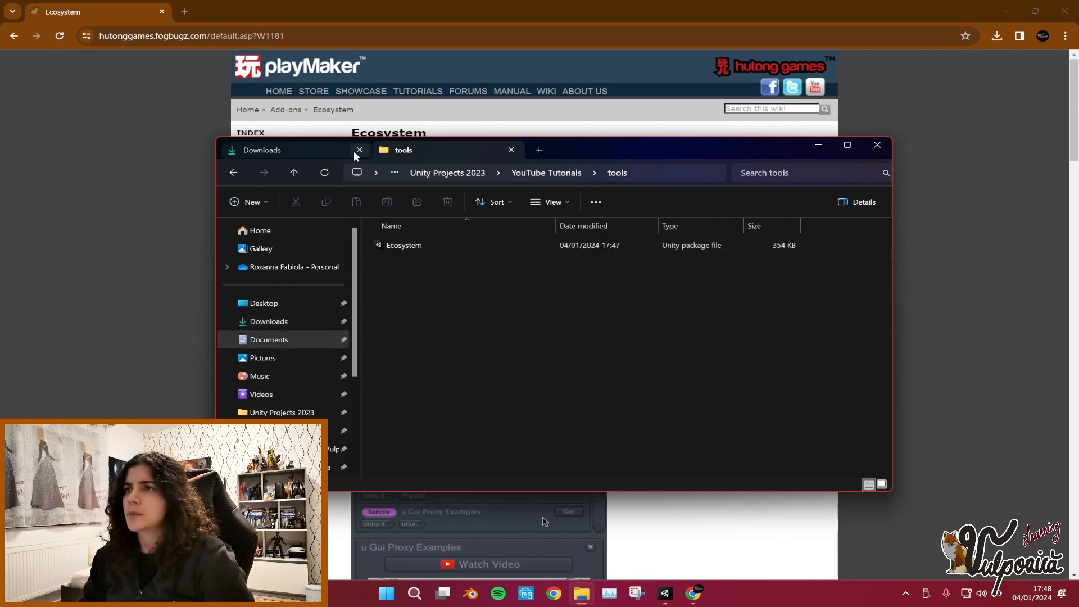
Drag the Ecosystem package from the tools folder into the Unity project's Assets folder to import it.
click(359, 149)
click(665, 592)
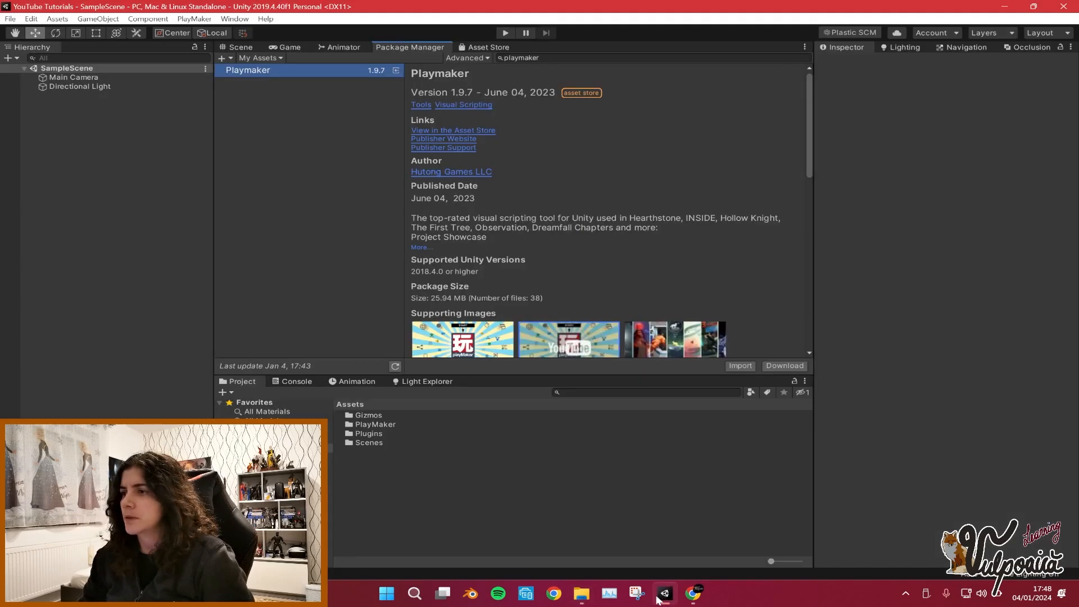
click(581, 593)
drag(555, 153, 759, 80)
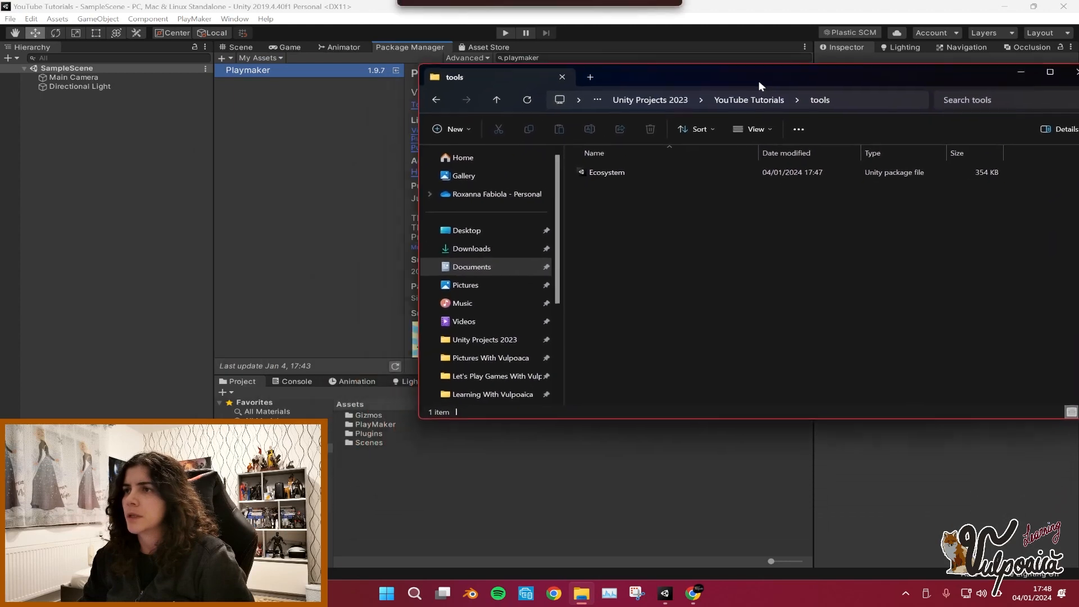
drag(630, 168, 337, 422)
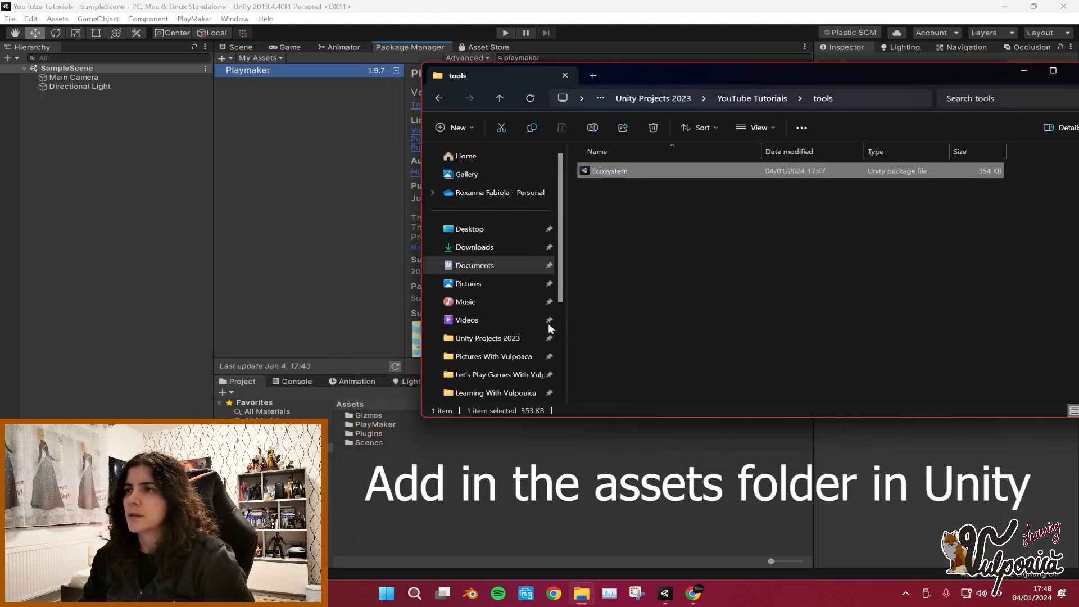
click(617, 186)
drag(618, 175, 298, 439)
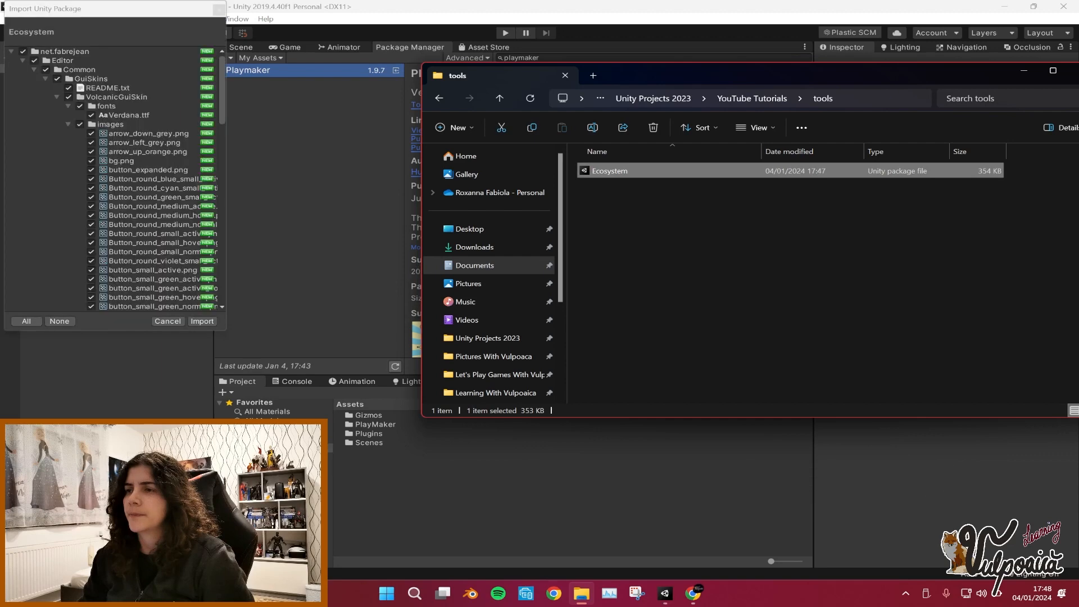
Review the Ecosystem package contents and import all of its files.
scroll(123, 167, down, 15)
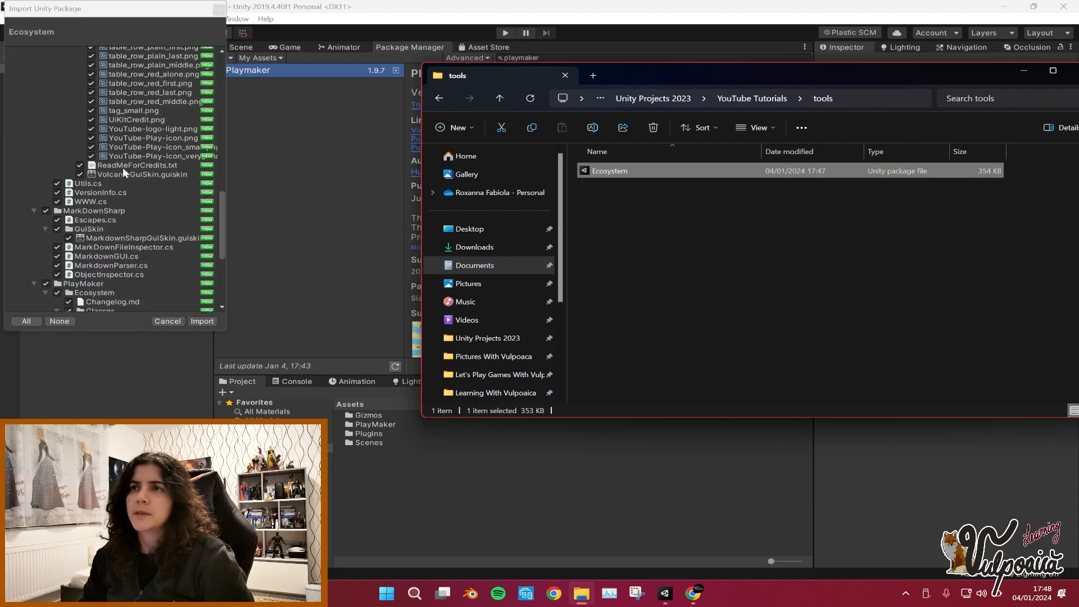
scroll(122, 167, down, 2)
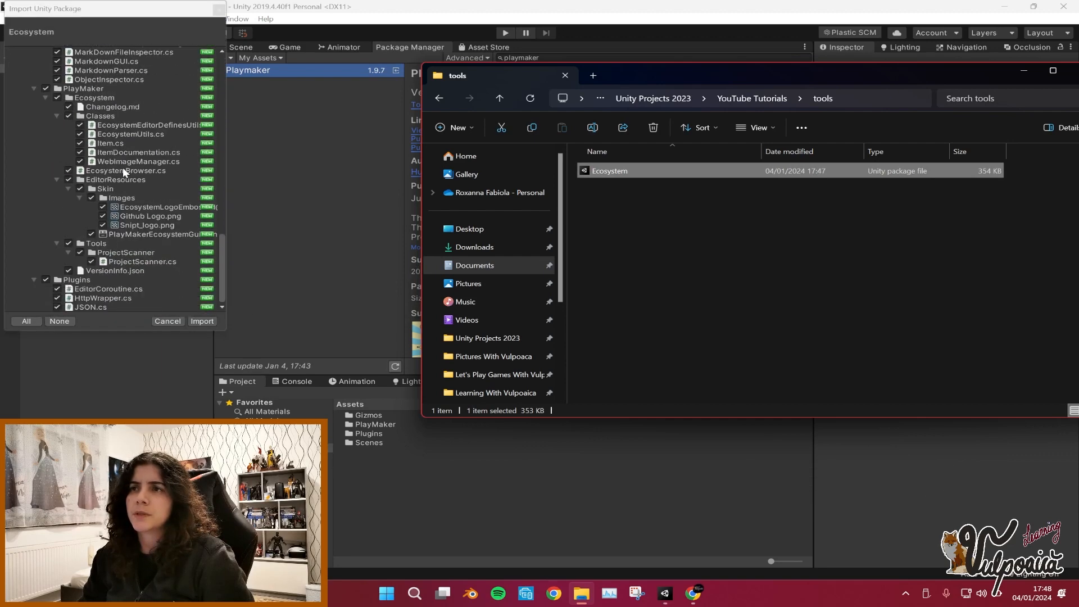
click(205, 321)
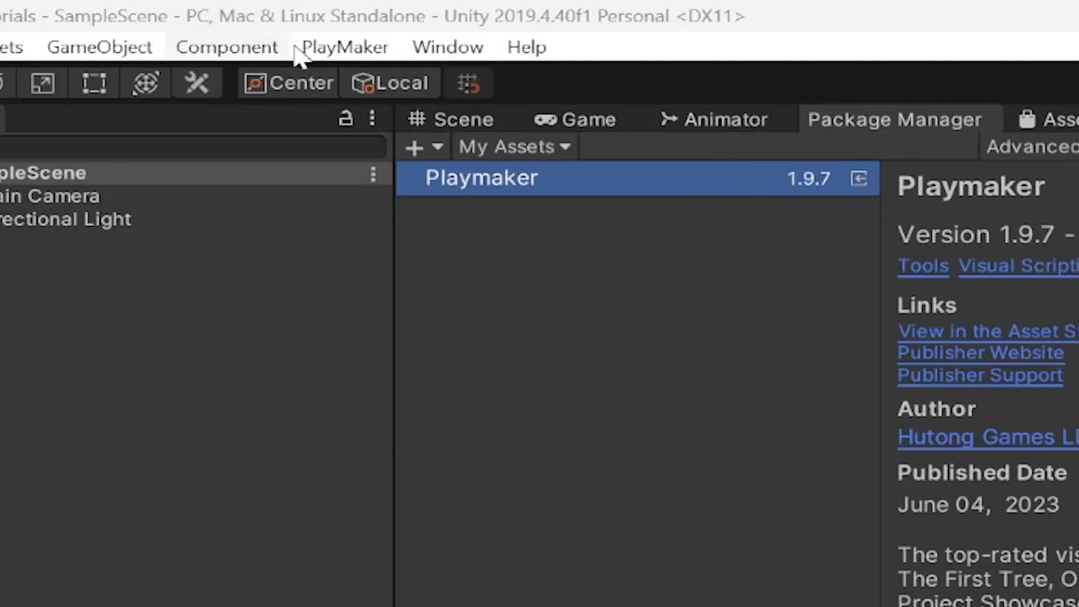
Open the Ecosystem browser from PlayMaker's add-ons and dock its tab beside the Asset Store tab.
click(194, 19)
mouse_move(458, 325)
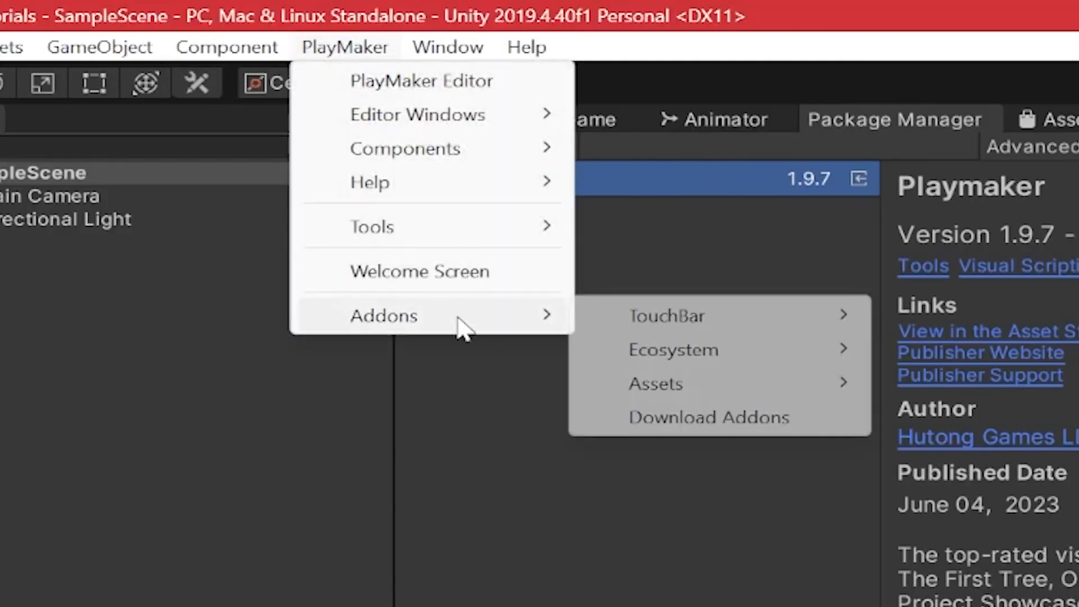
mouse_move(694, 360)
click(914, 355)
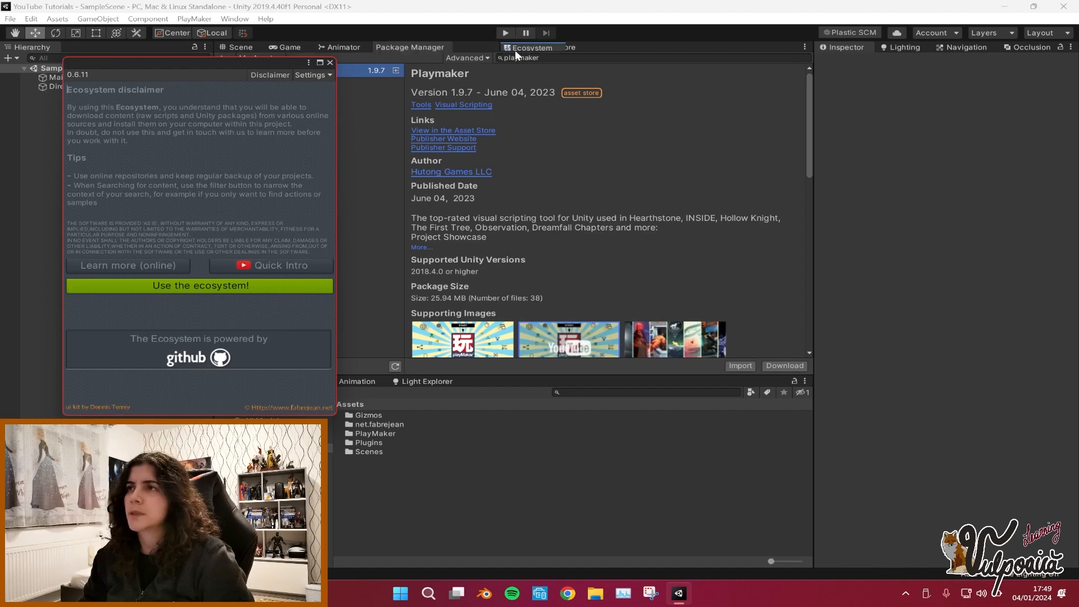
drag(515, 50, 552, 46)
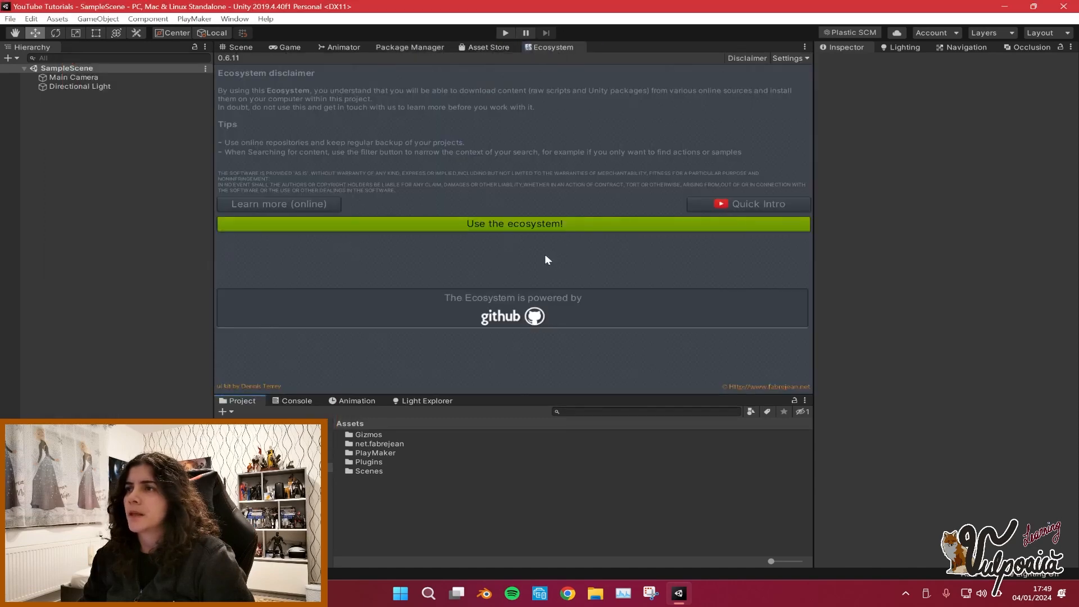
Accept the ecosystem disclaimer and search the ecosystem for float.
click(549, 227)
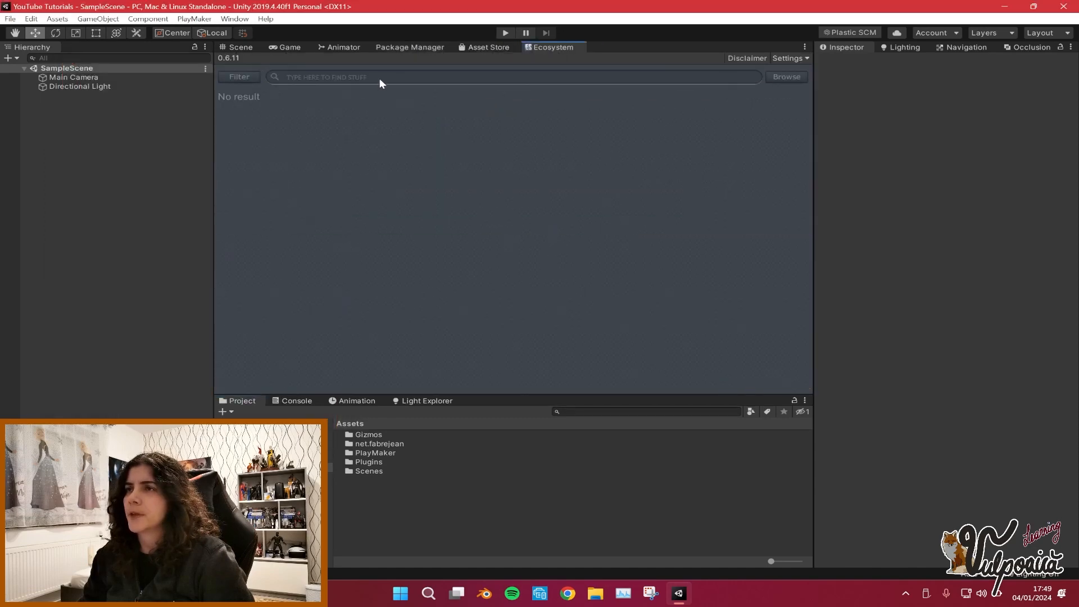
text(float)
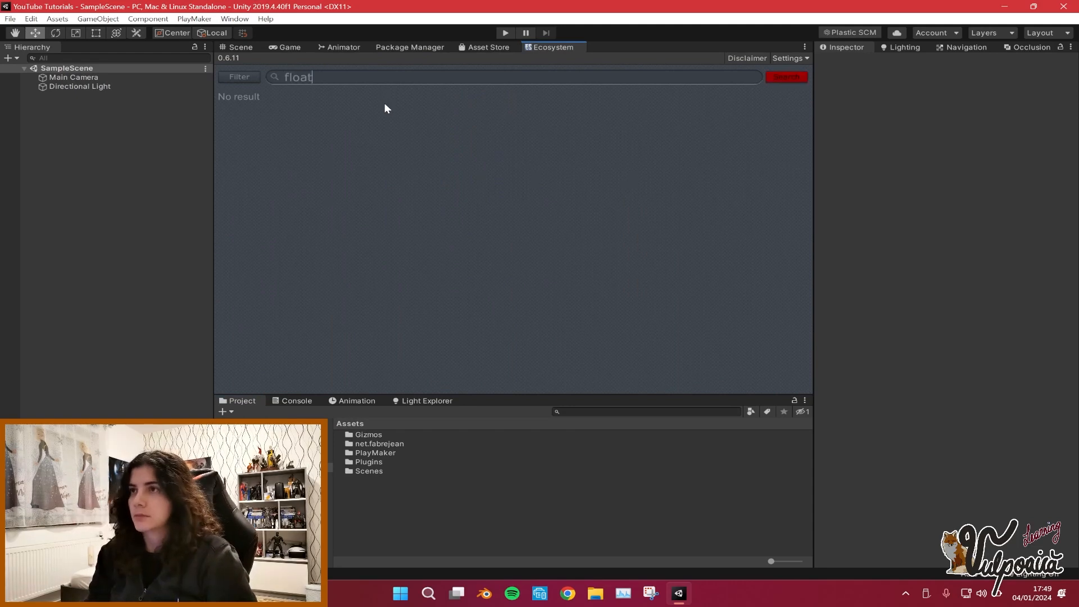
key(Return)
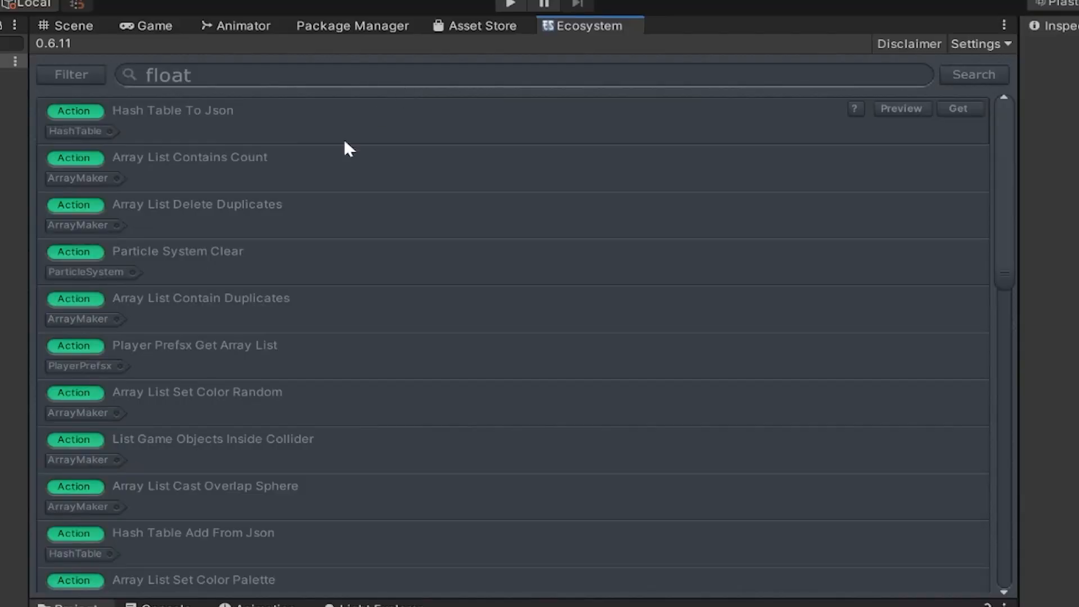
Browse the float search results, preview one action's setup, and close the preview.
scroll(347, 152, down, 3)
scroll(256, 270, down, 1)
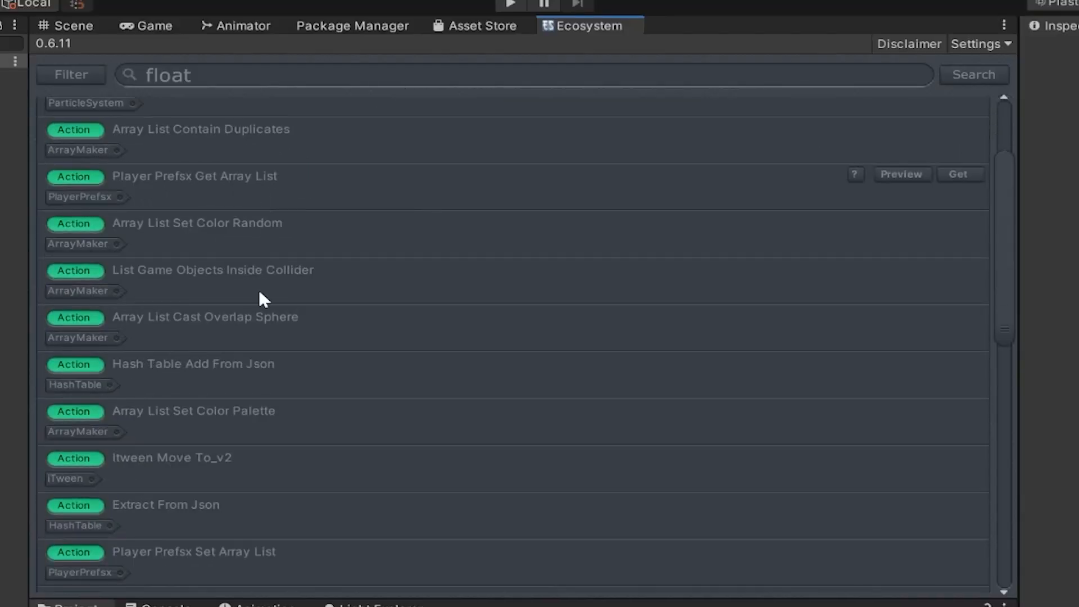
scroll(222, 463, down, 1)
scroll(265, 416, down, 4)
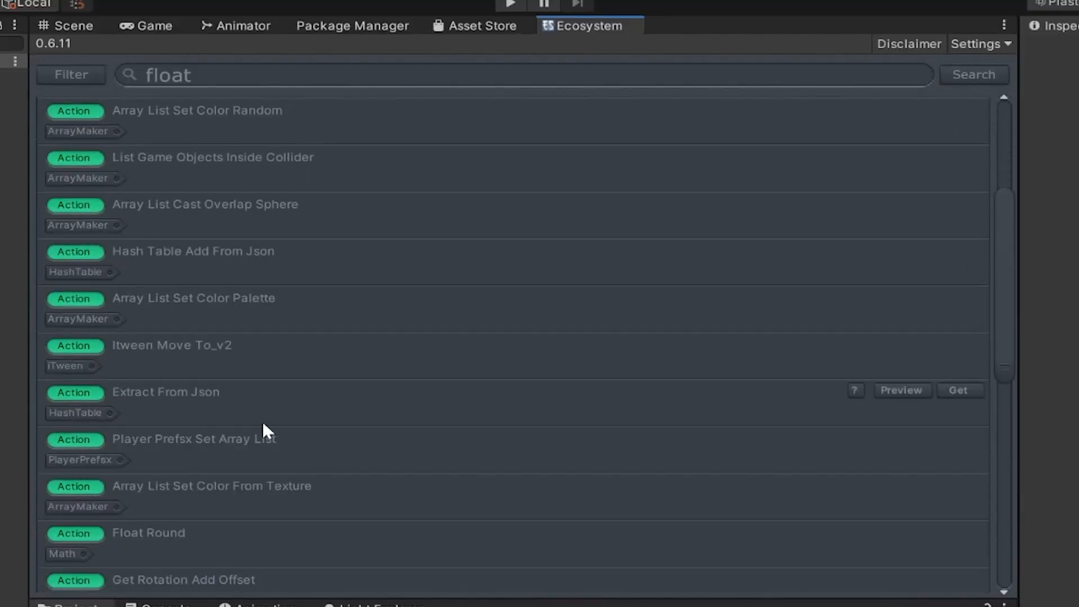
scroll(263, 425, down, 4)
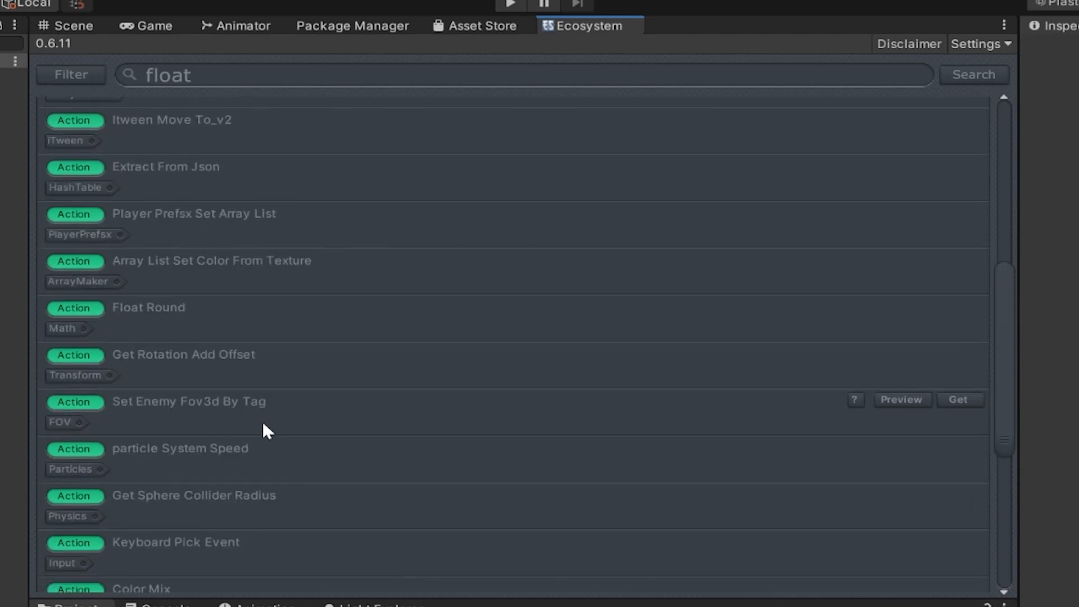
click(856, 393)
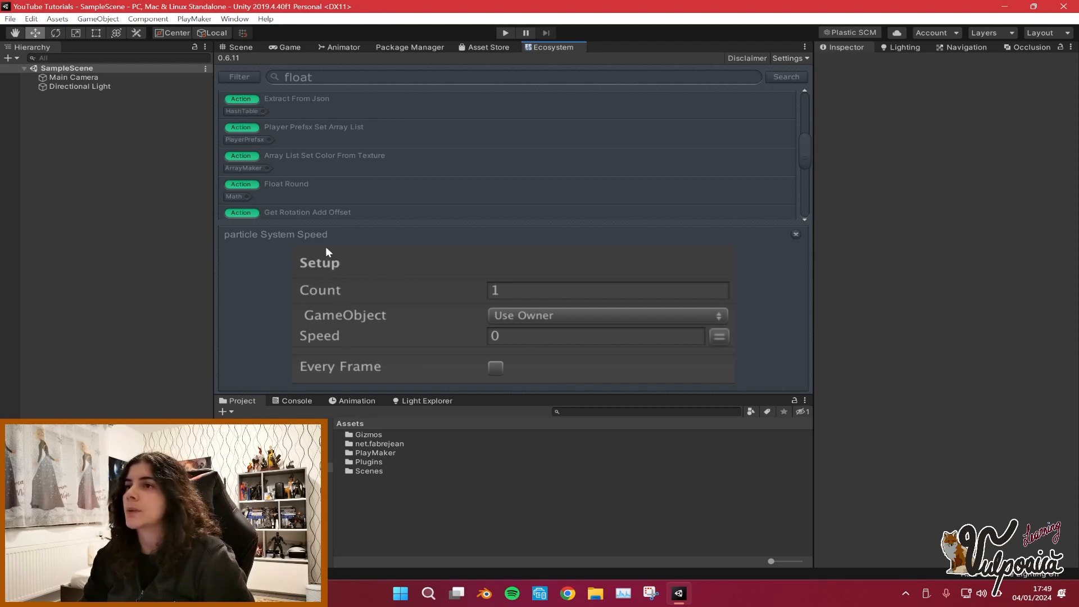
click(796, 234)
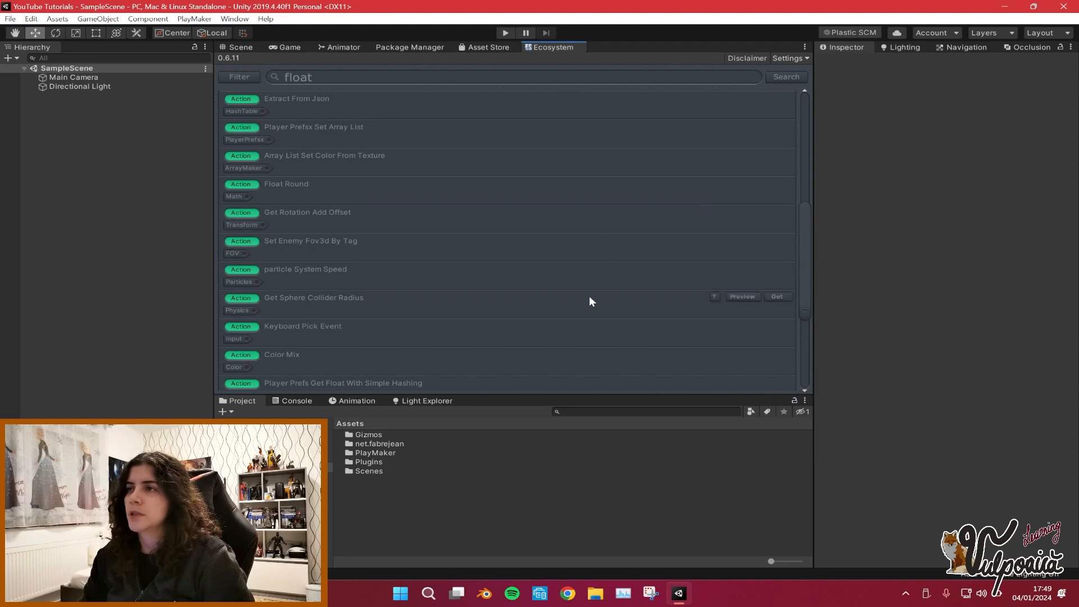
scroll(487, 332, up, 5)
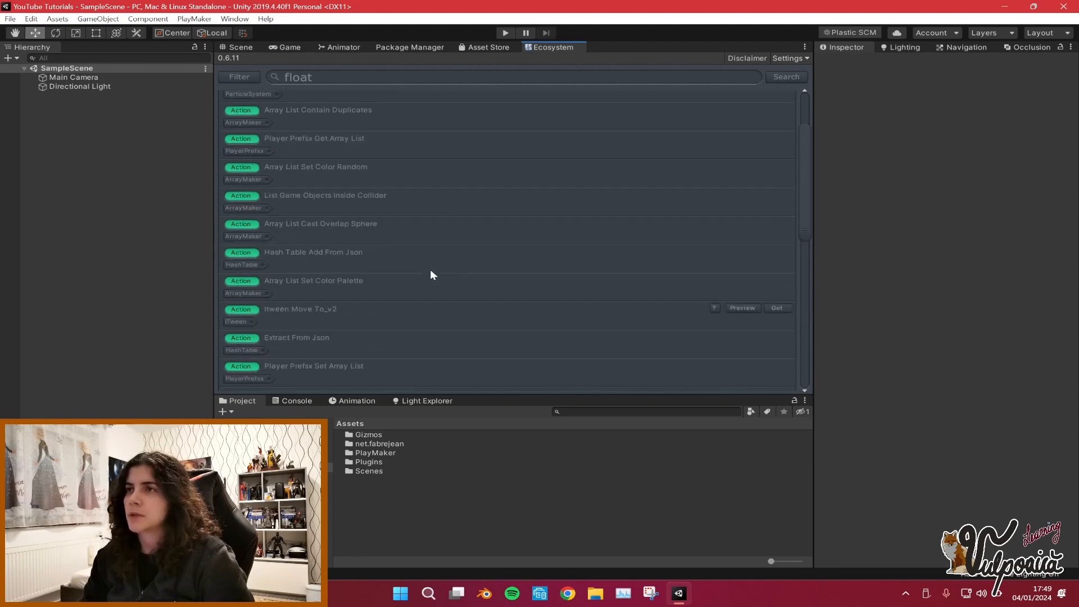
scroll(431, 271, up, 3)
Close the Ecosystem, Asset Store and Package Manager tabs.
right_click(555, 49)
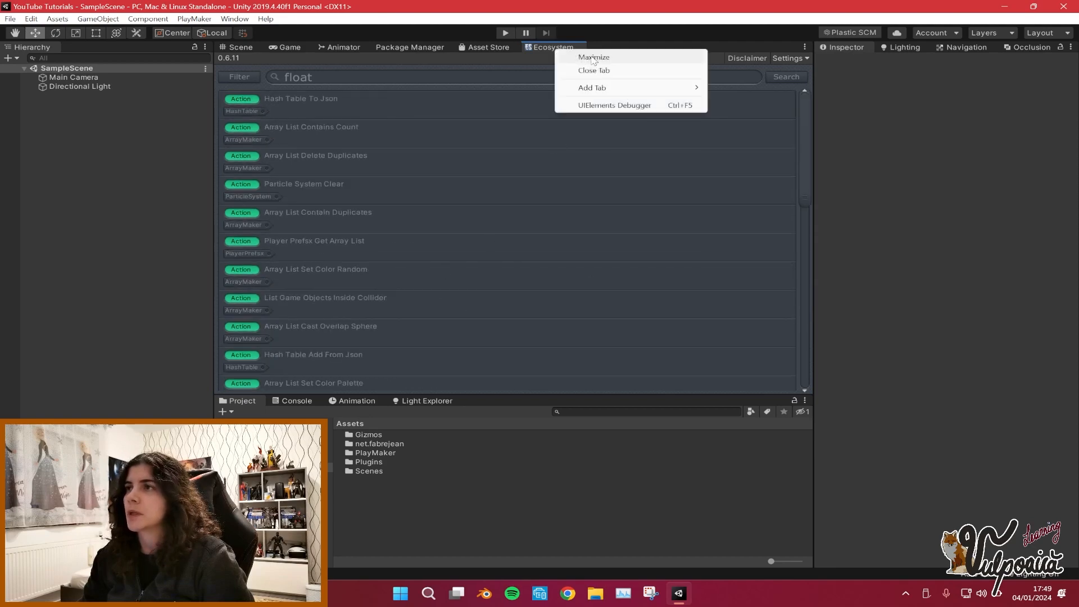
click(594, 70)
click(489, 47)
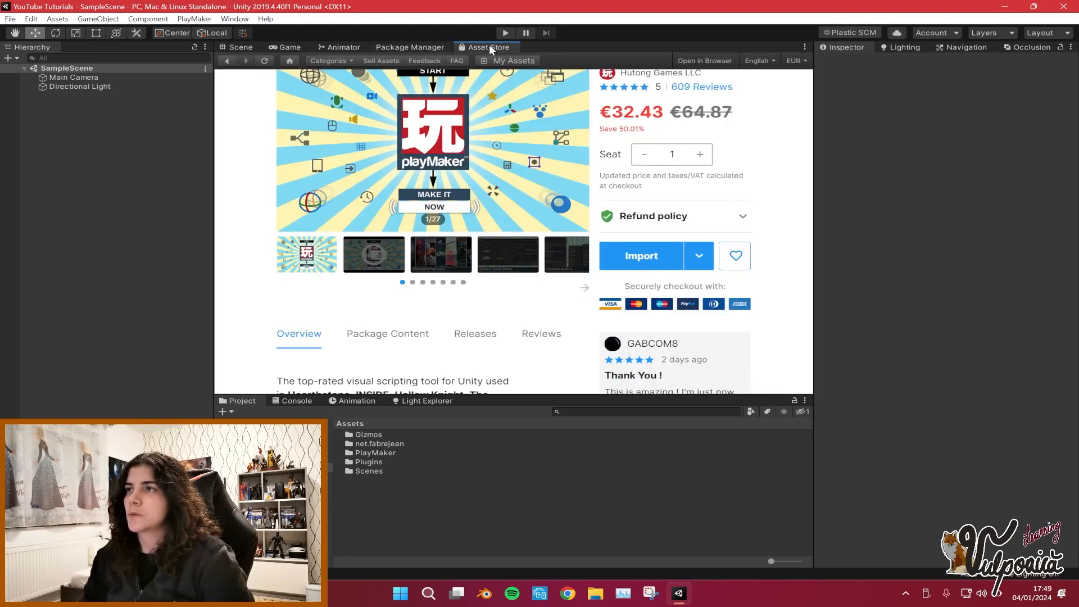
right_click(489, 47)
click(534, 83)
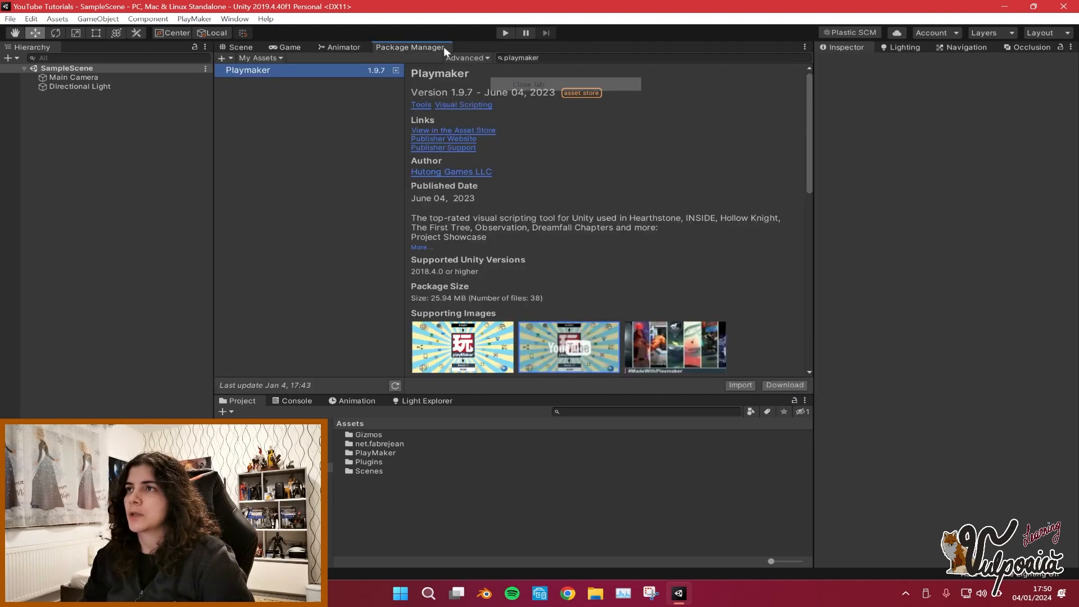
right_click(444, 48)
mouse_move(470, 87)
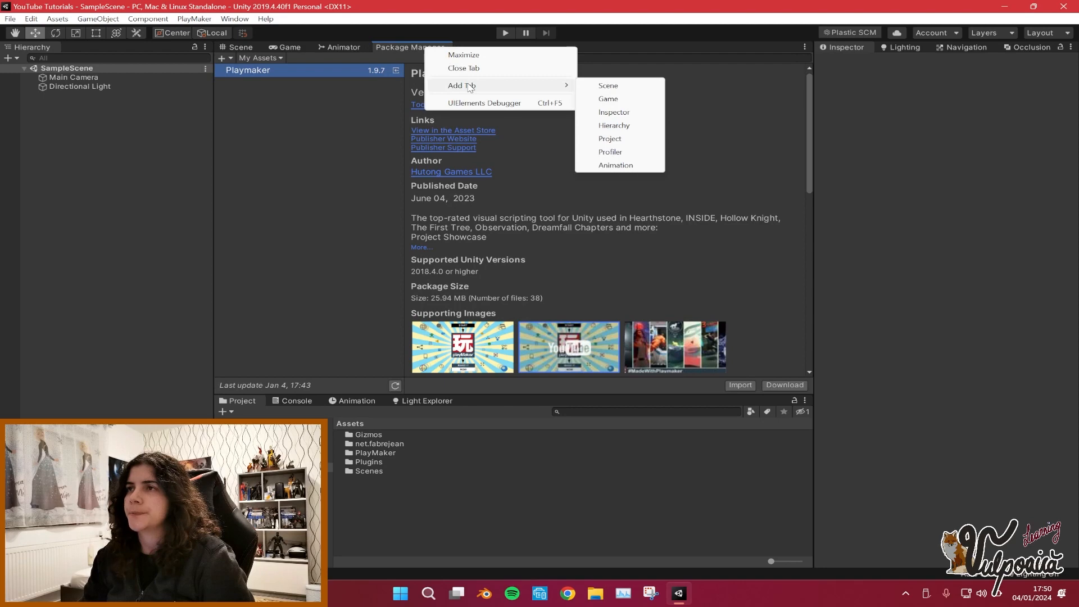
click(463, 68)
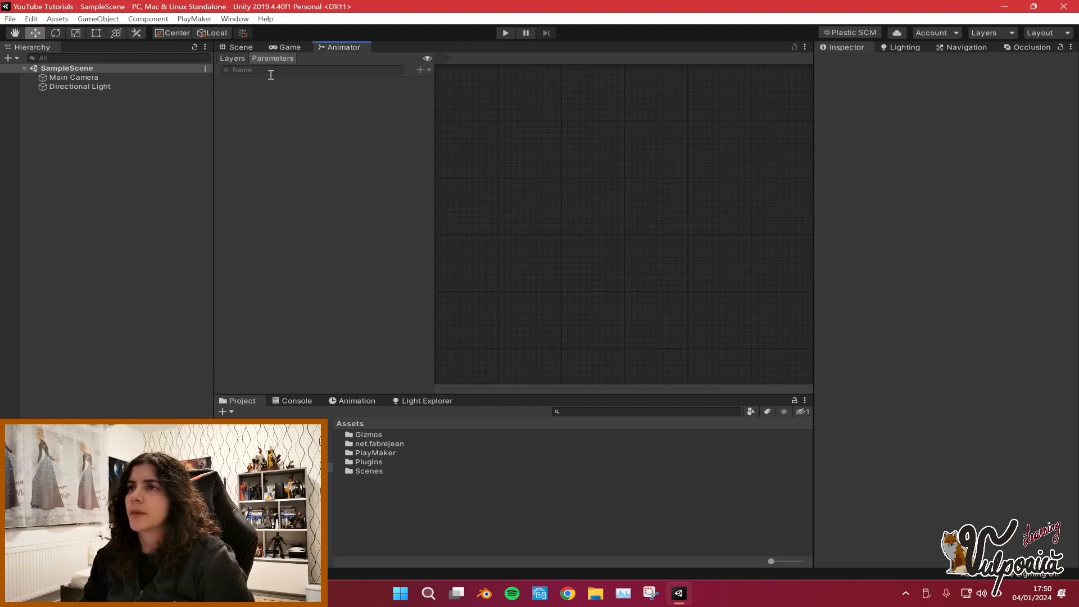
Create an empty GameObject in the scene hierarchy.
click(257, 48)
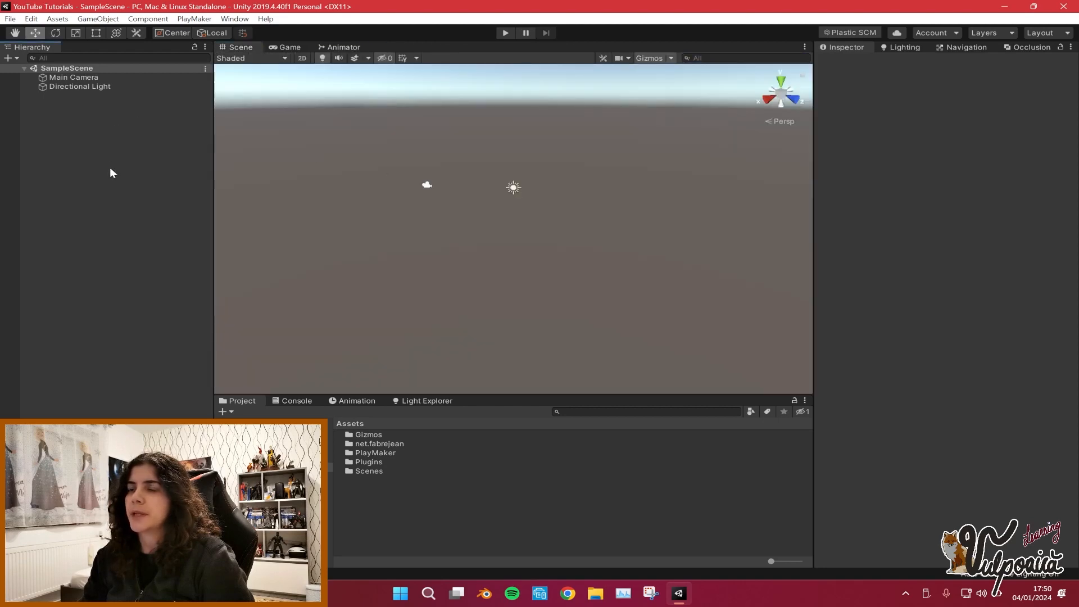
right_click(72, 136)
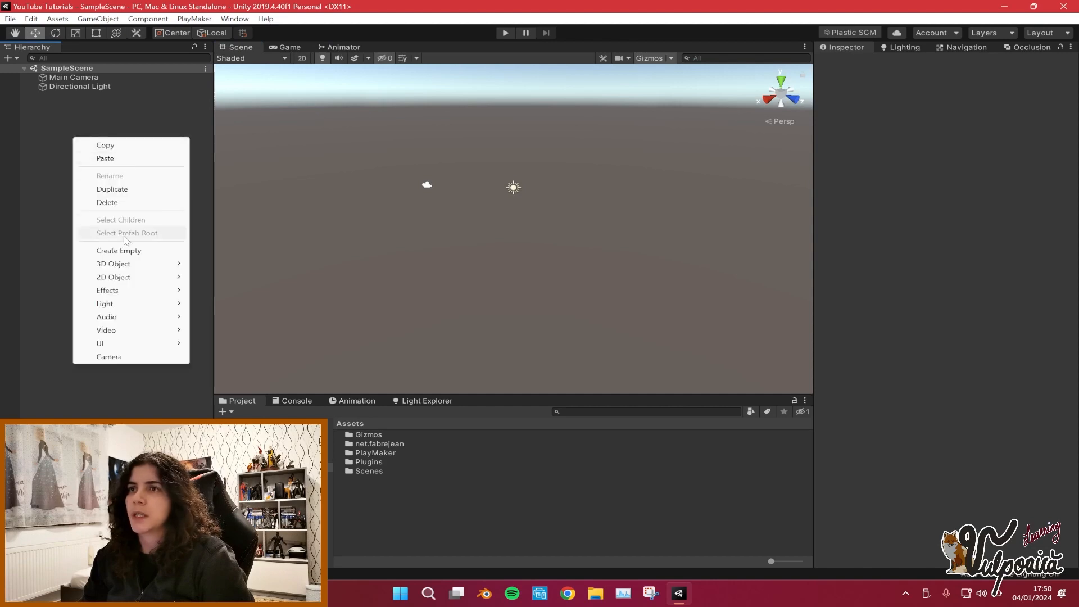
click(104, 250)
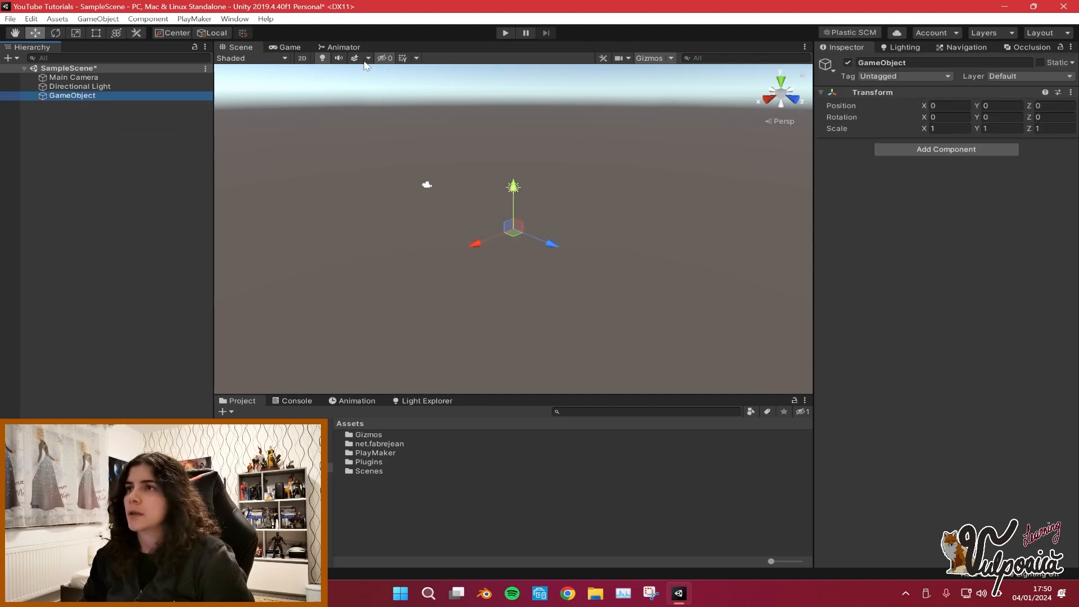
Open the PlayMaker Editor, dismiss its welcome screen, and dock the editor window beside the Animator tab.
click(193, 19)
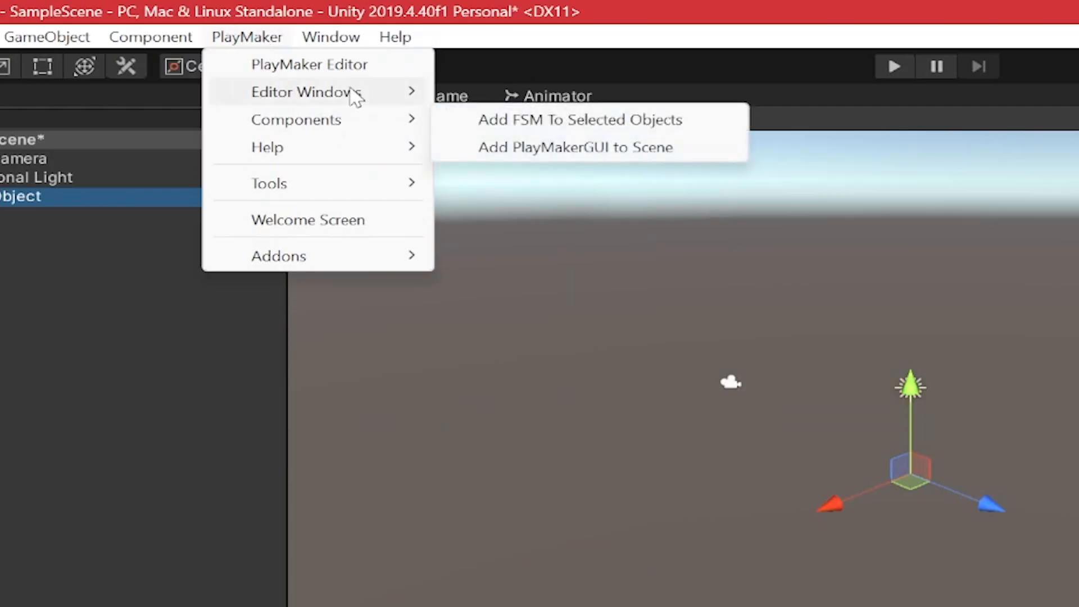
mouse_move(355, 97)
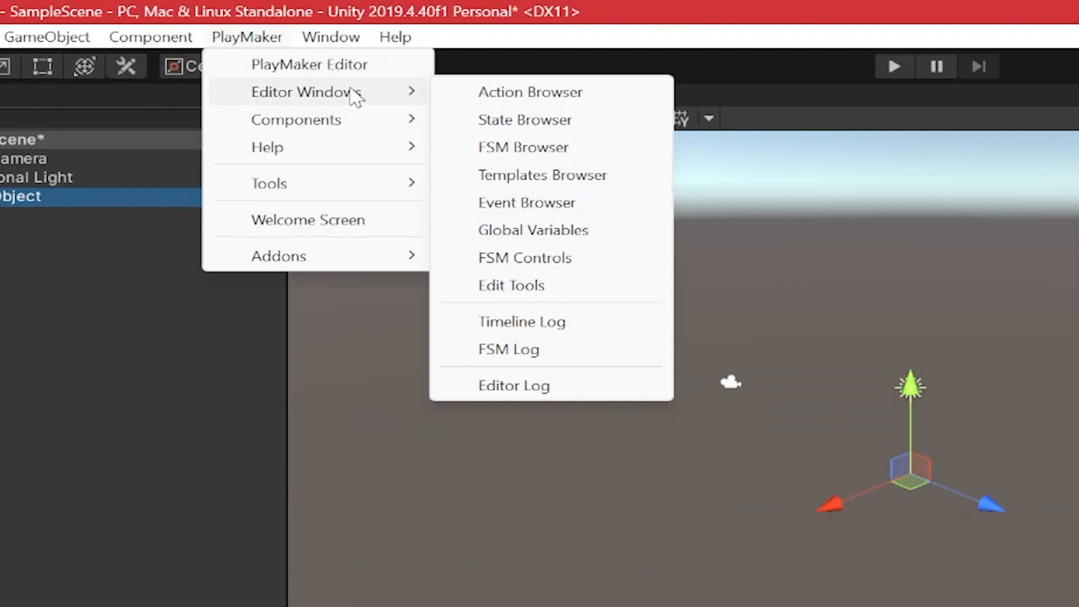
click(347, 64)
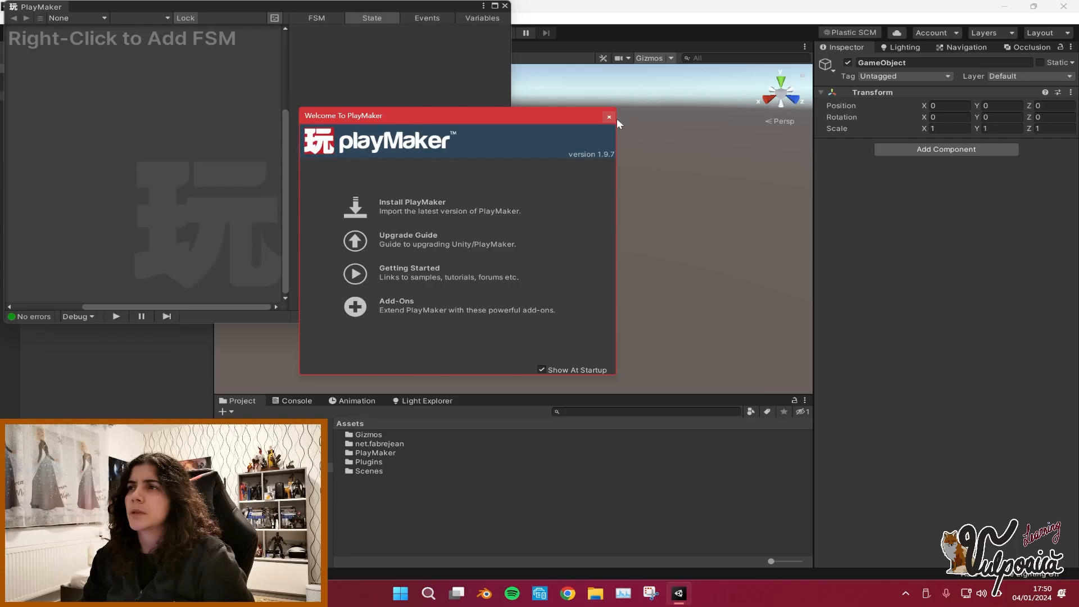
click(609, 117)
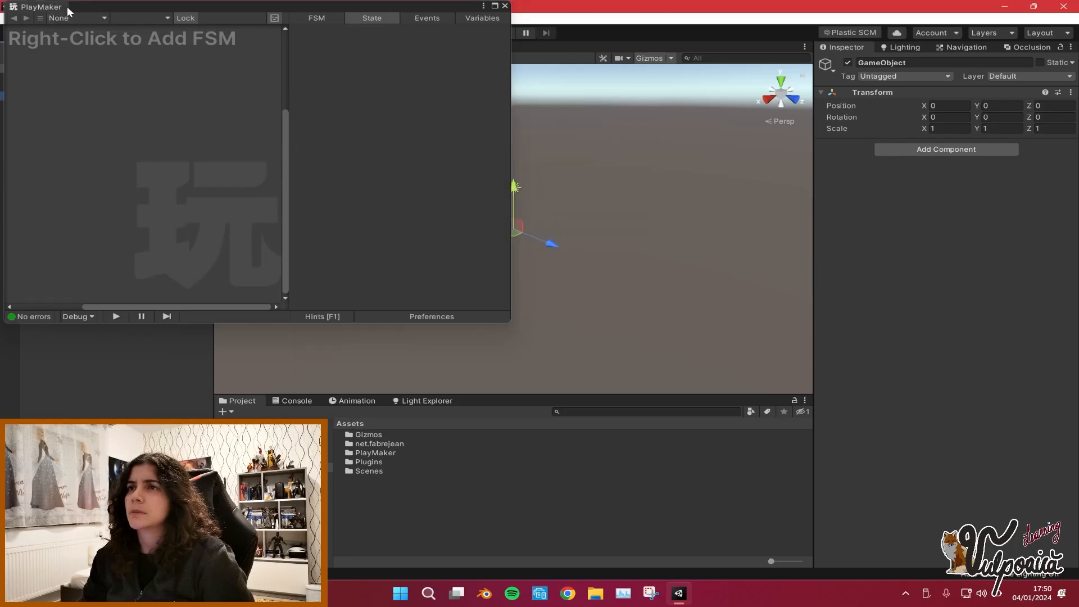
drag(66, 6, 589, 44)
Select the GameObject and add an FSM to it in the PlayMaker editor.
click(196, 19)
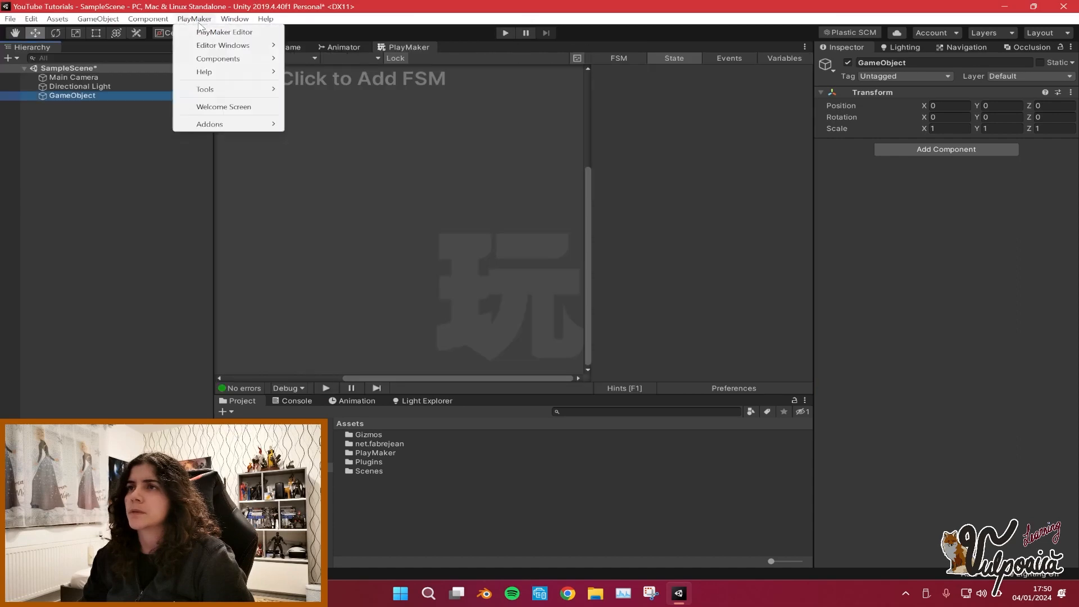
click(373, 182)
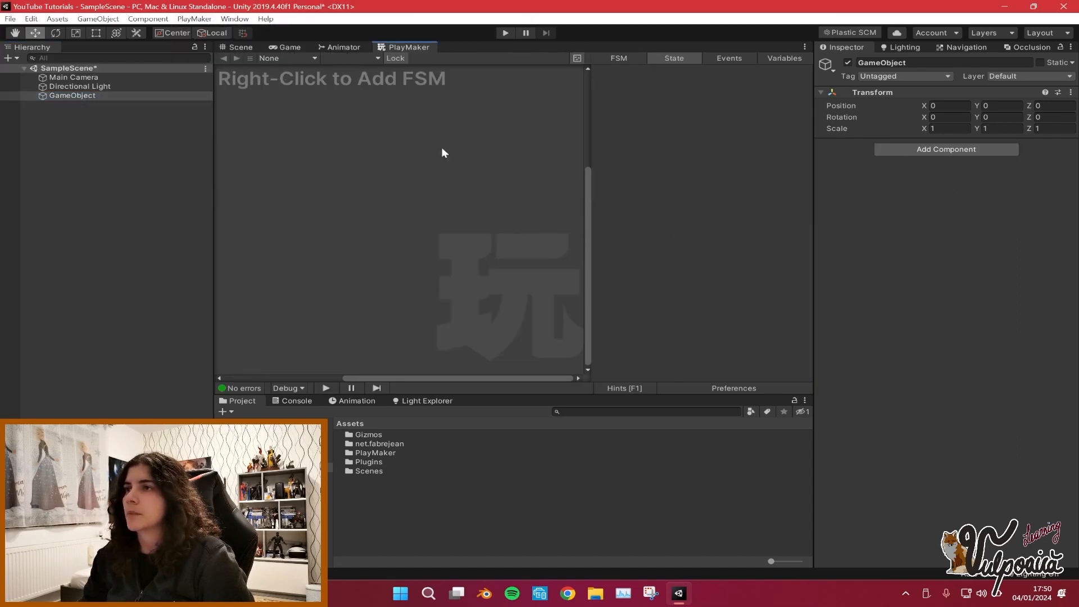
click(134, 88)
click(107, 95)
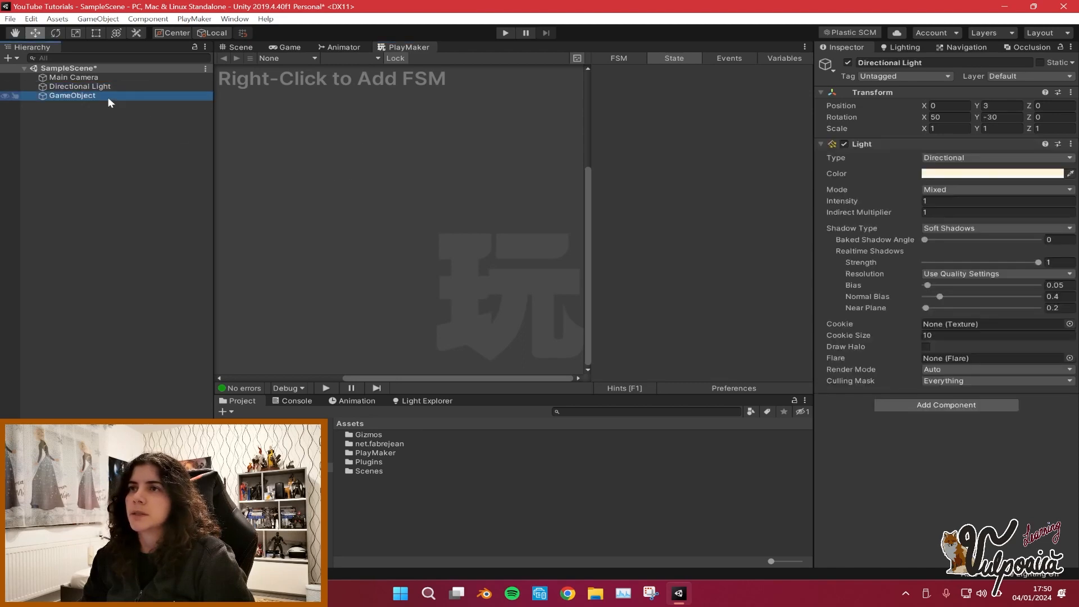
right_click(388, 150)
click(414, 141)
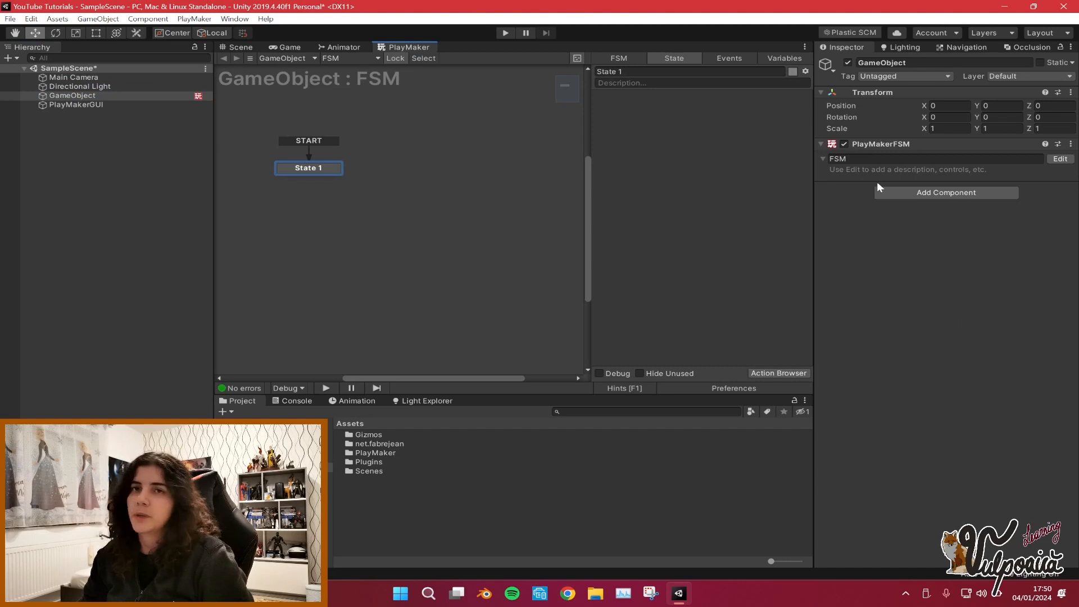
Remove the PlayMakerFSM component from the GameObject.
click(1071, 143)
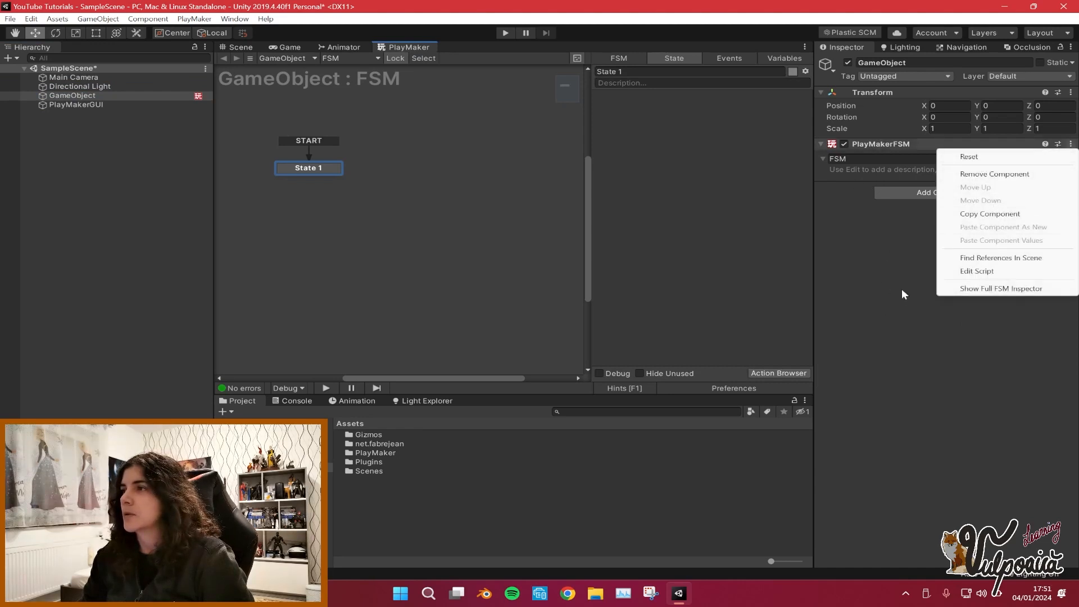
click(994, 173)
click(252, 47)
click(409, 47)
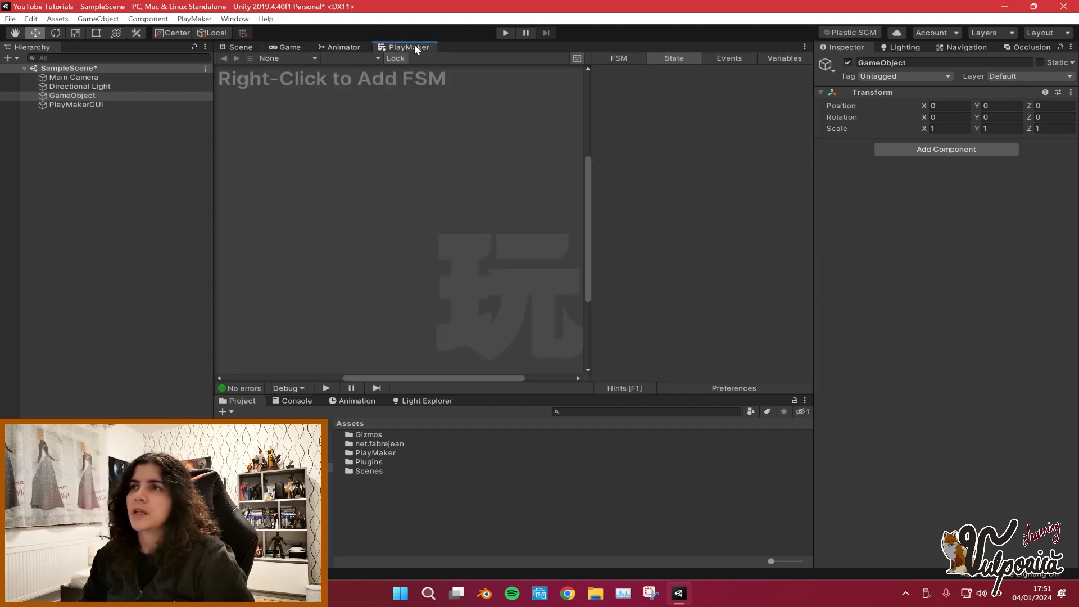
click(247, 50)
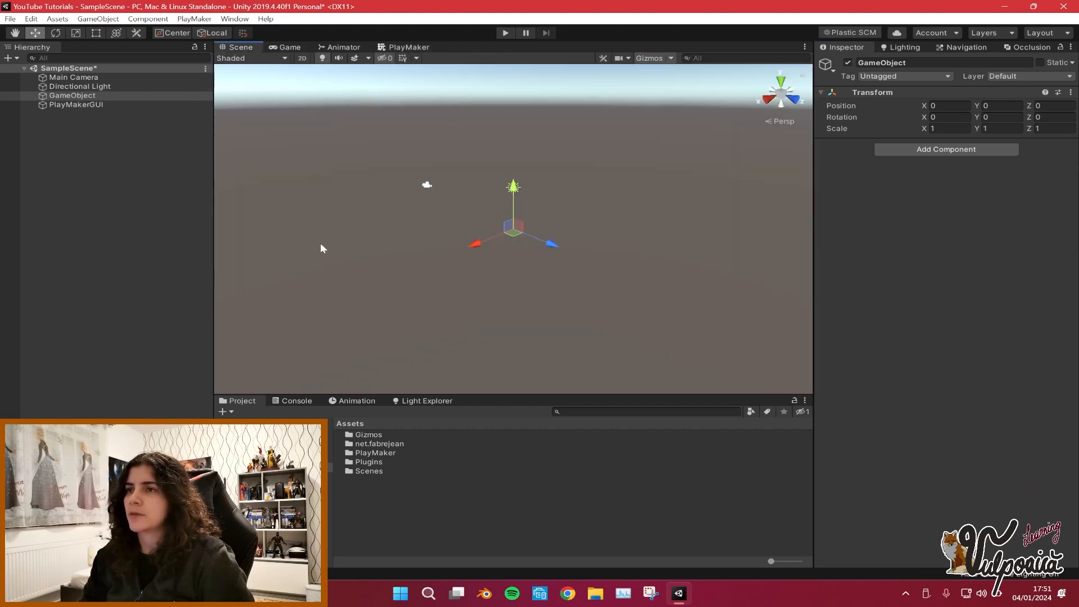
right_drag(518, 209, 486, 198)
click(102, 112)
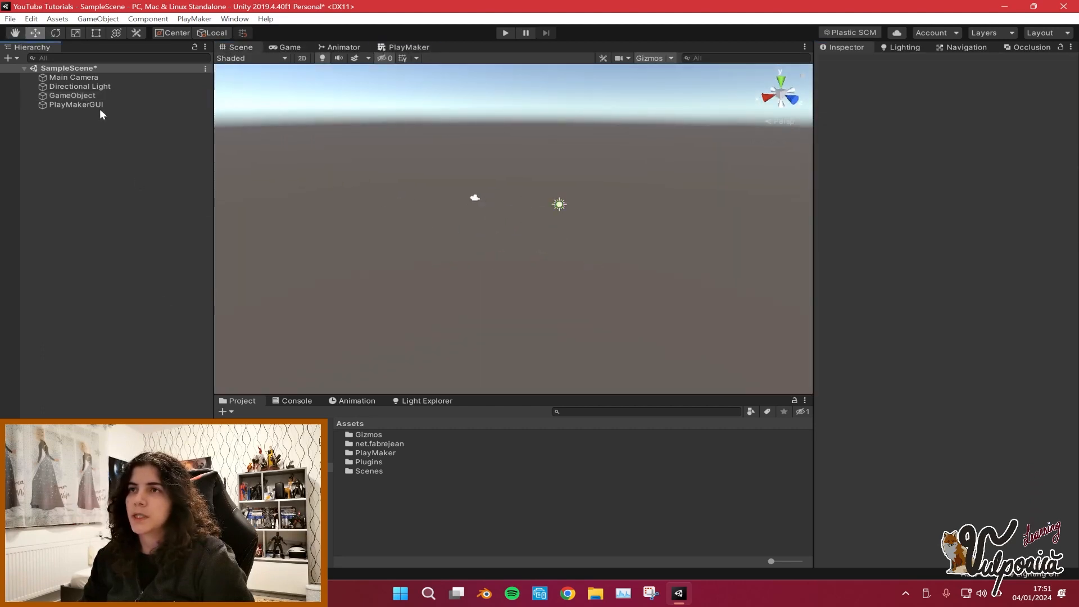
Inspect the automatically added PlayMakerGUI object and its component settings in the hierarchy.
click(96, 96)
click(93, 106)
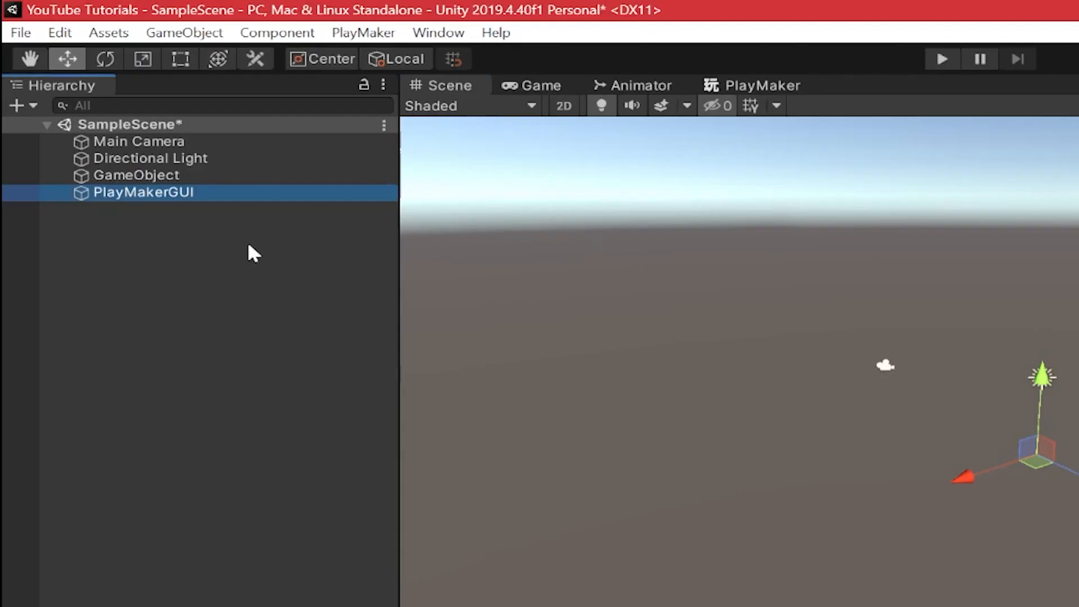
click(91, 126)
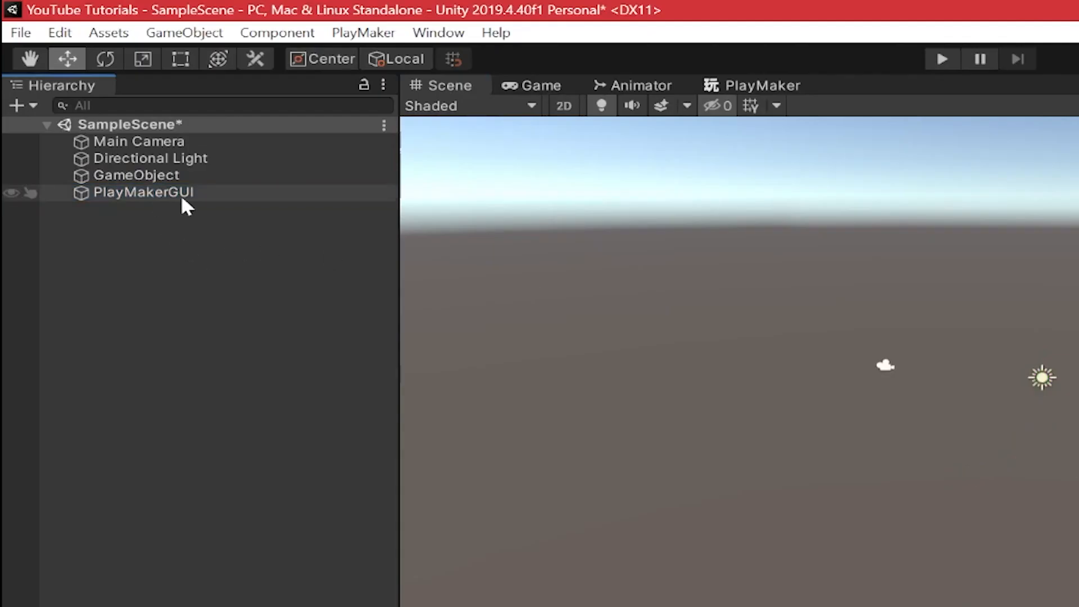
click(185, 206)
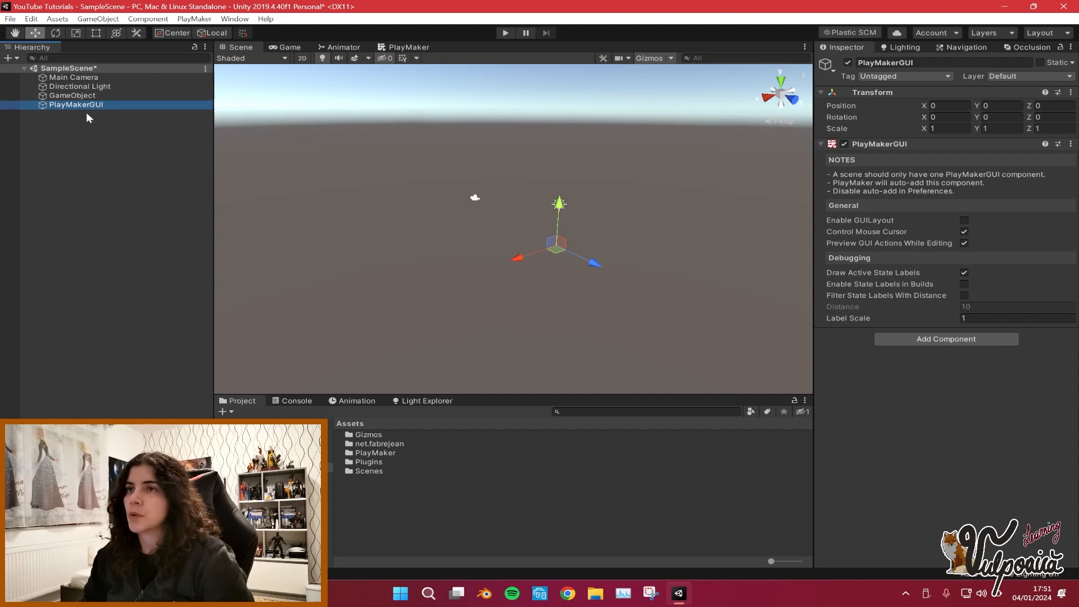
click(96, 155)
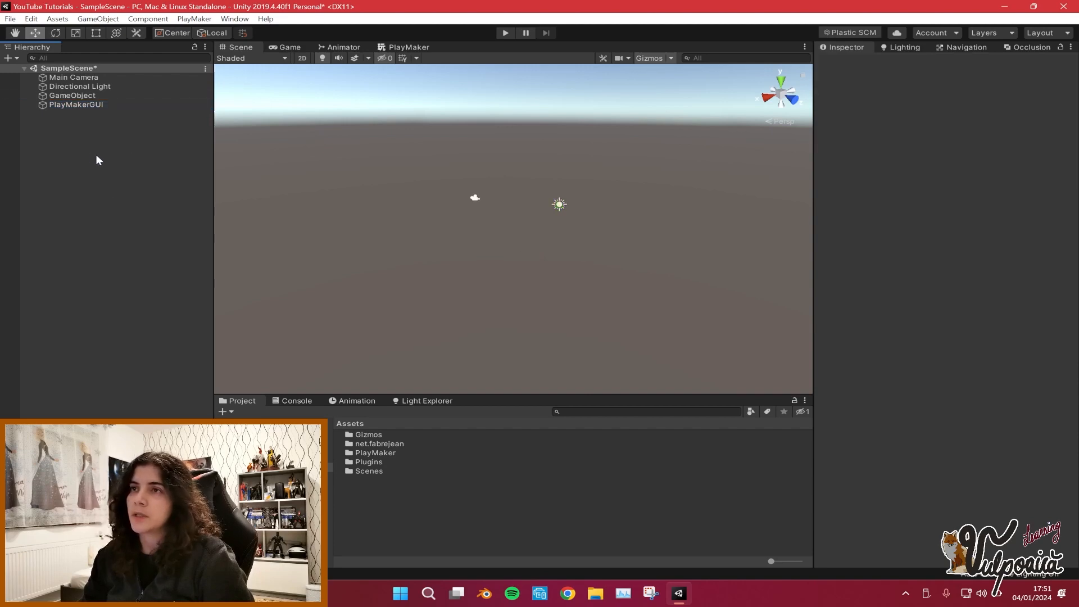
click(106, 107)
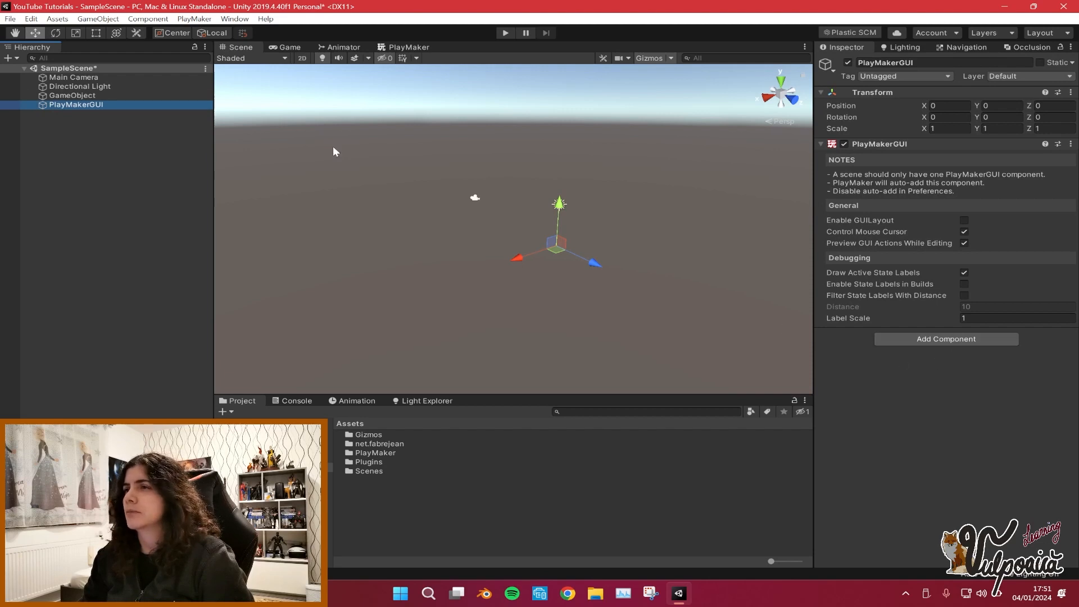
Add a PlayMaker GUI component to the GameObject, declining to remove the other PlayMakerGUI instances.
click(83, 96)
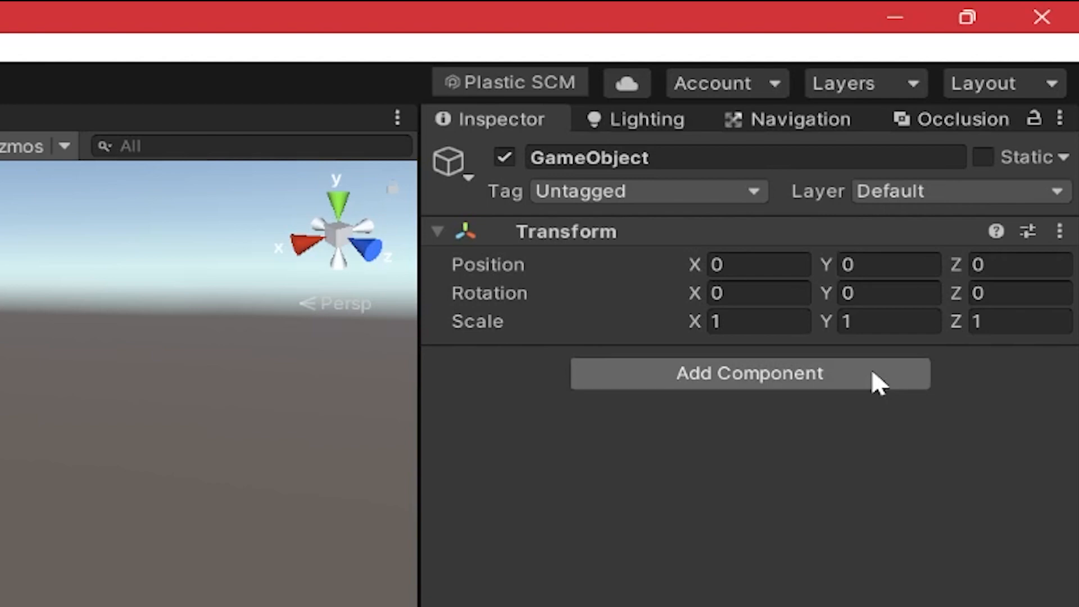
click(995, 149)
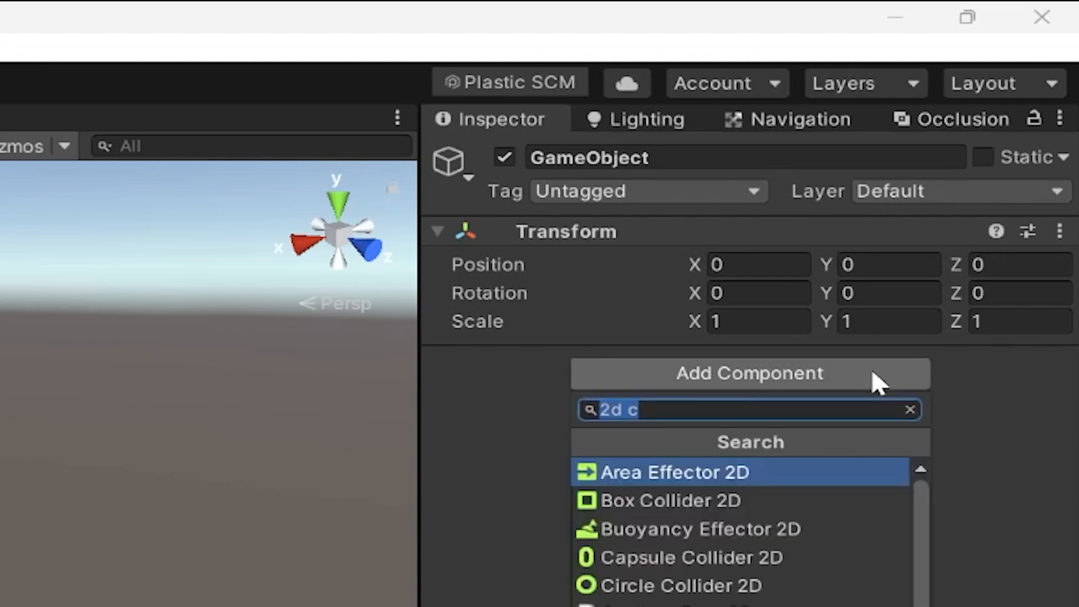
text(playmae)
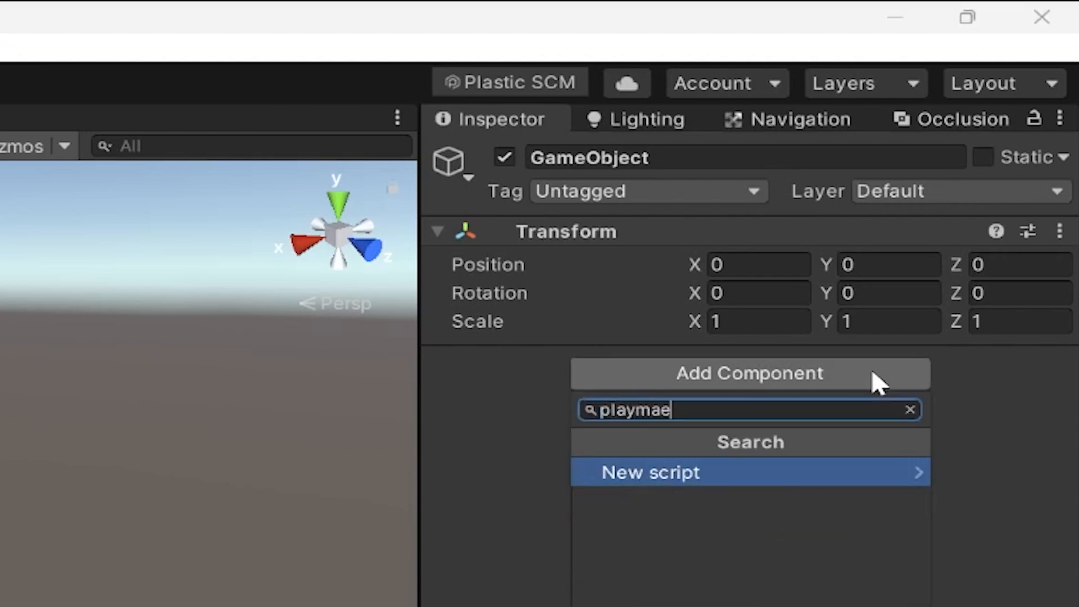
key(BackSpace)
text(ker)
click(781, 556)
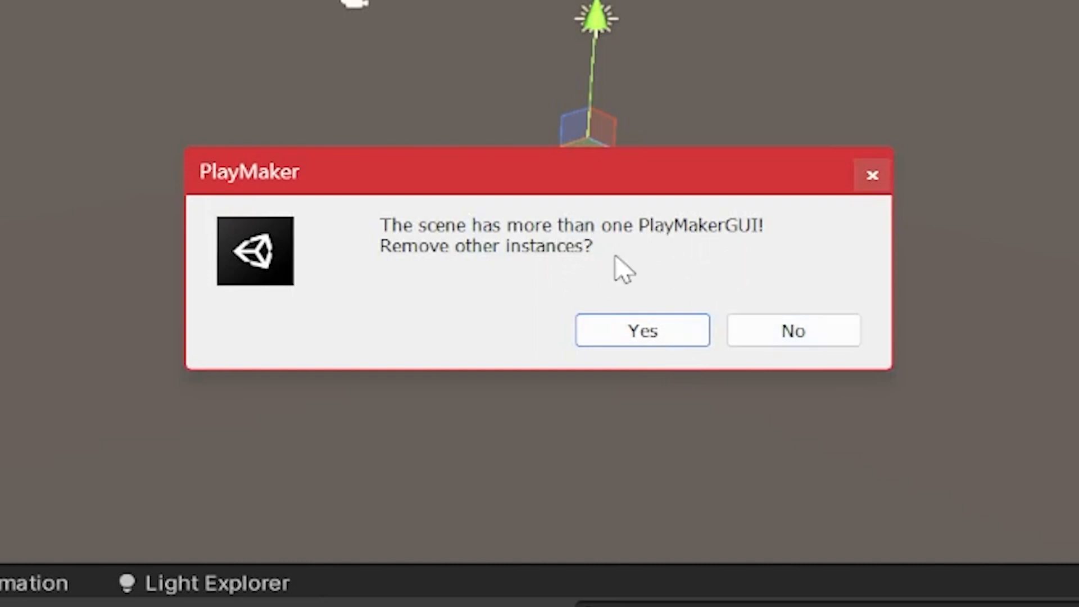
click(821, 336)
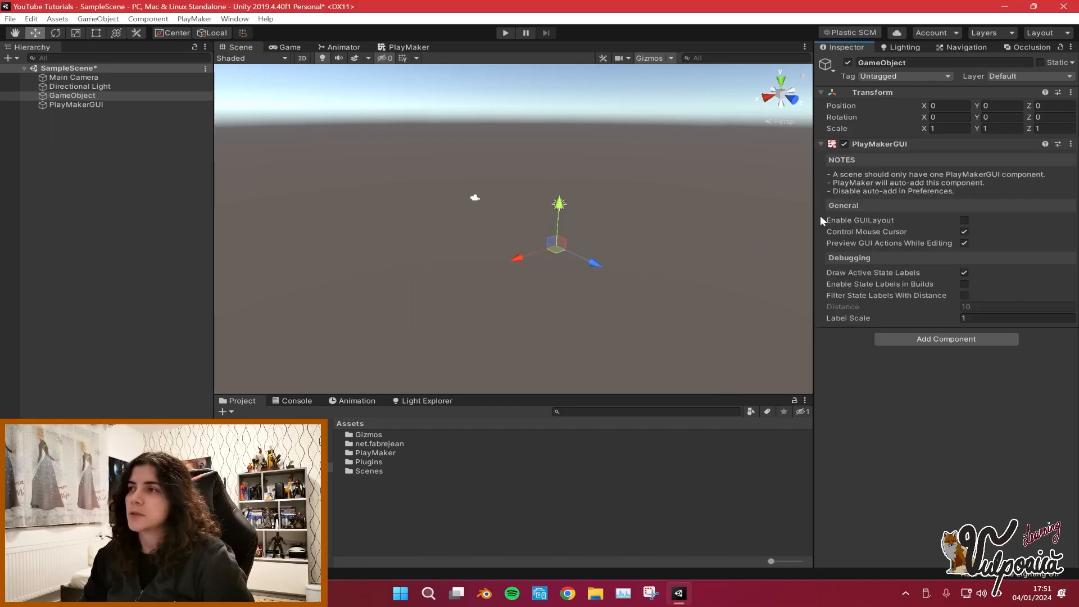
click(119, 104)
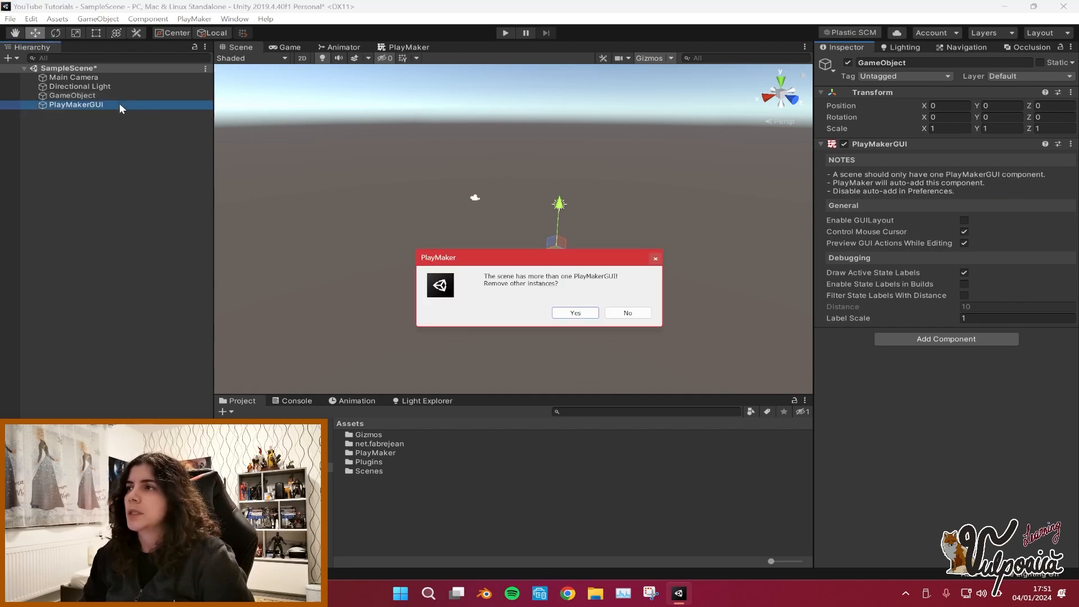
click(608, 313)
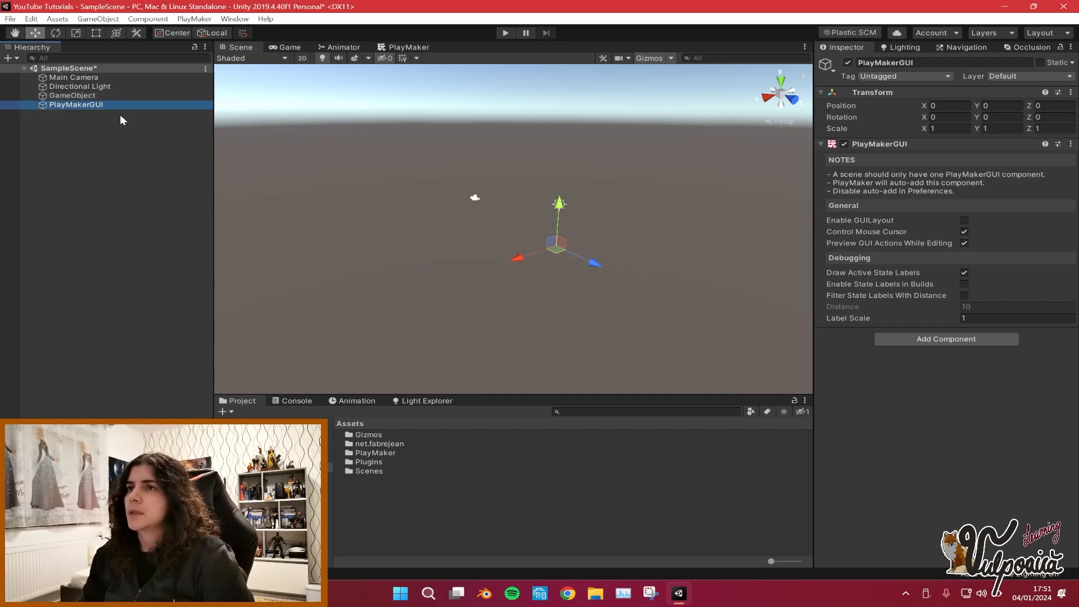
click(119, 96)
click(628, 314)
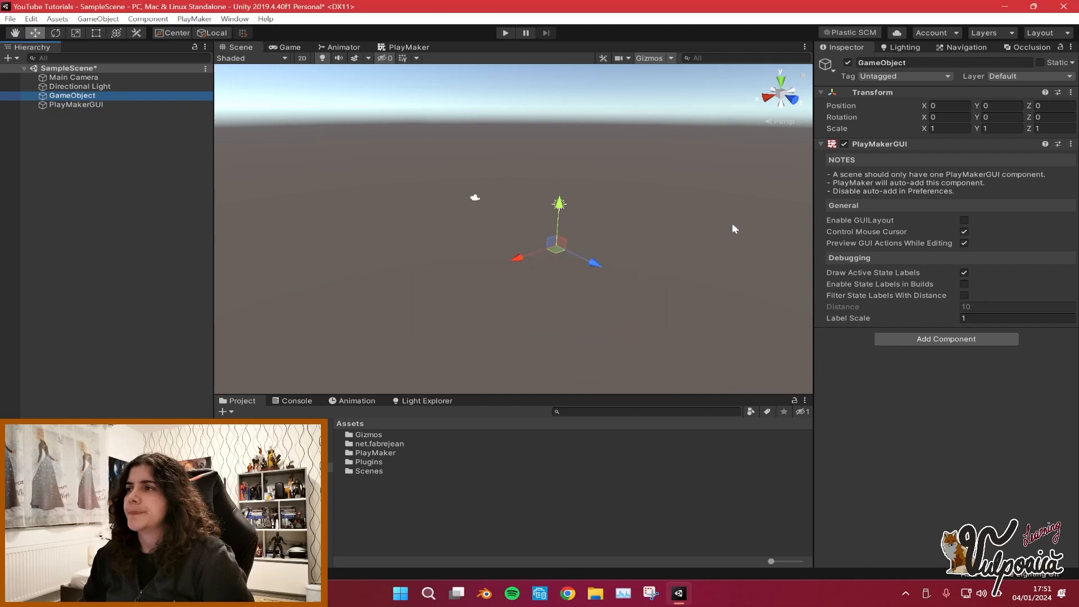
Remove the PlayMakerGUI component from the GameObject.
right_click(995, 145)
click(1032, 176)
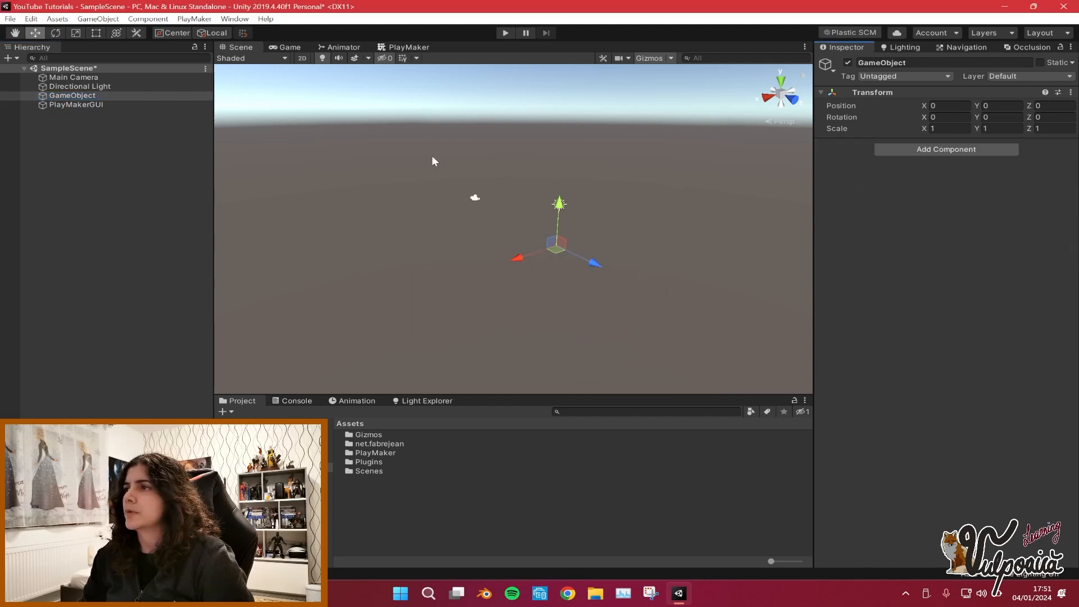
Check the PlayMakerGUI object in the hierarchy and save the scene.
click(85, 105)
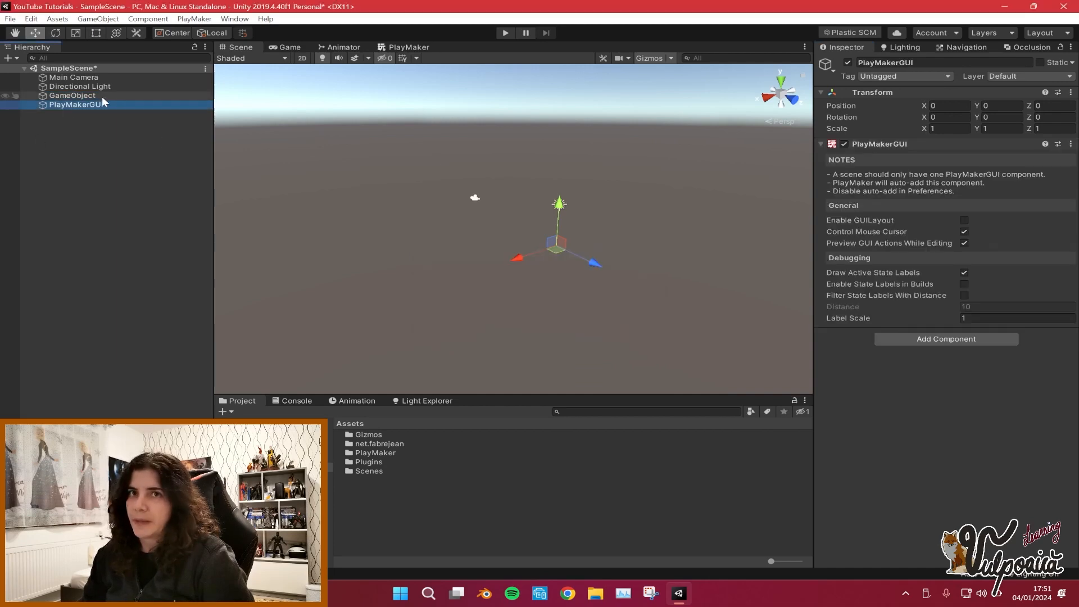
click(103, 96)
click(97, 105)
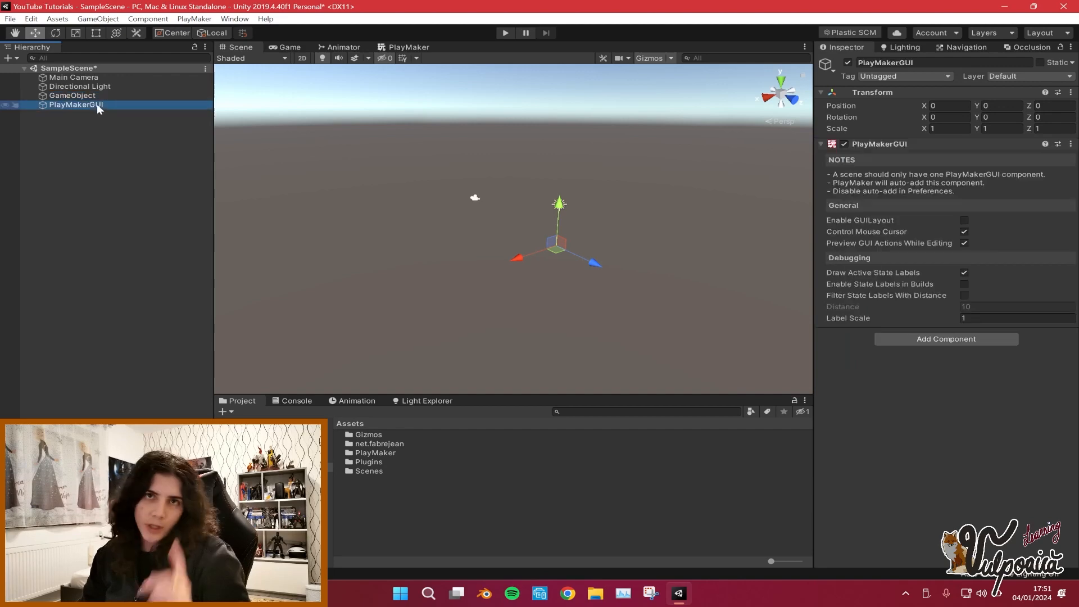
click(109, 125)
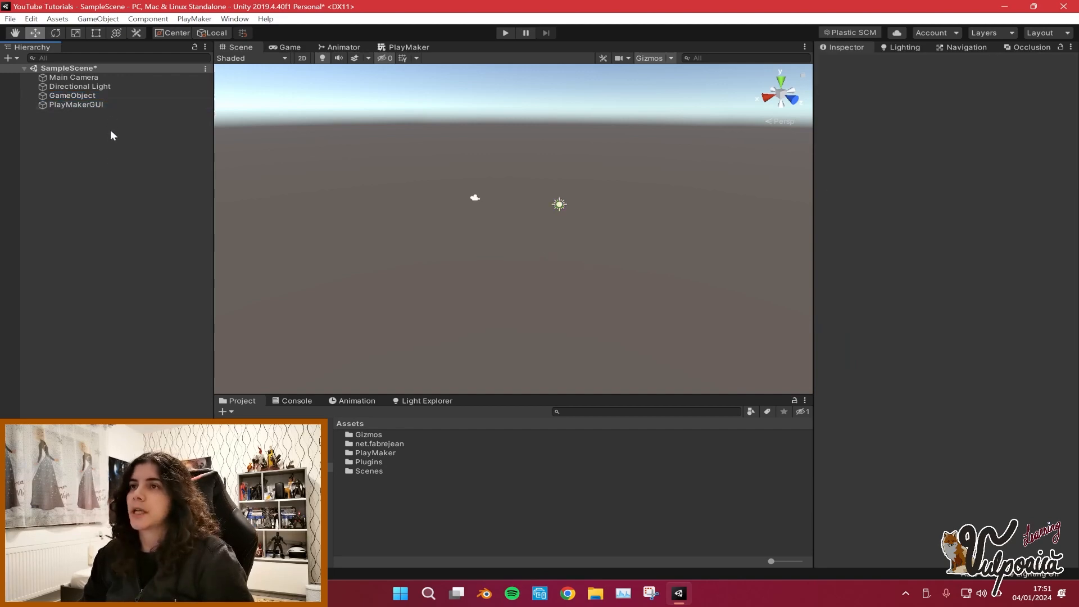
click(10, 21)
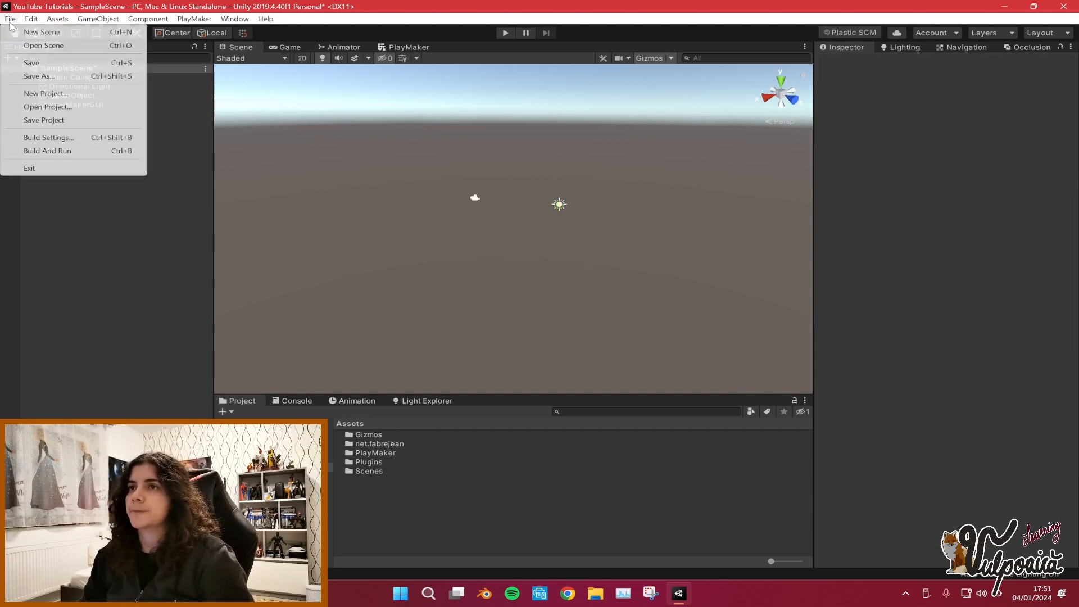
click(55, 63)
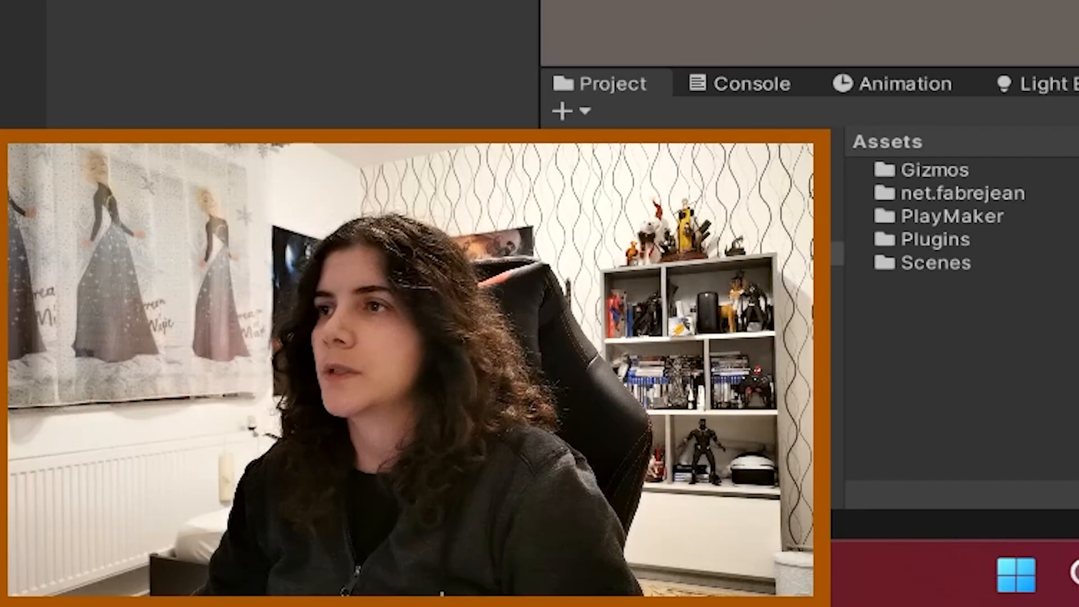